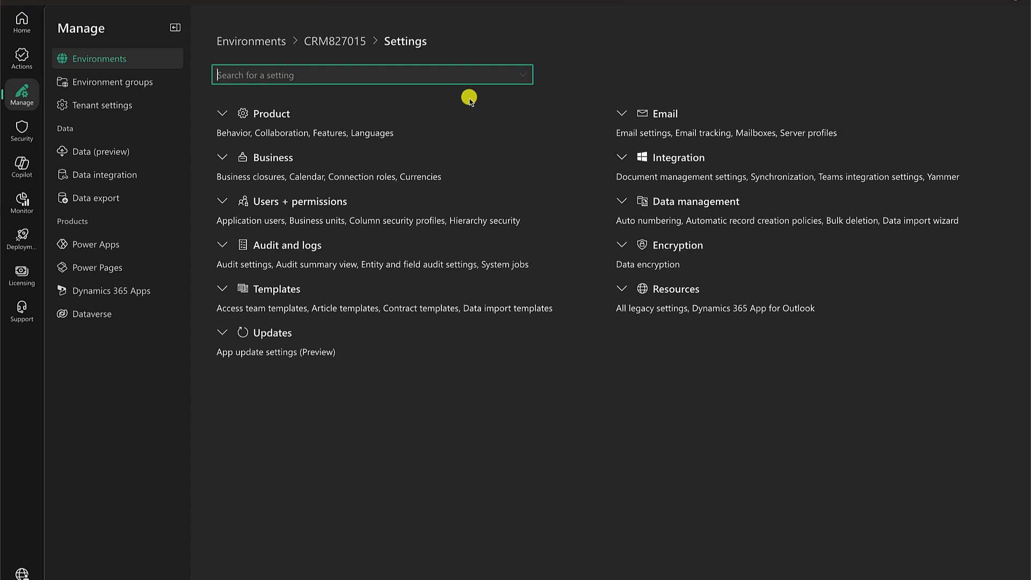
Find the environment's Security roles setting, open it, and search the roles by name for "customer".
type("Security Roles")
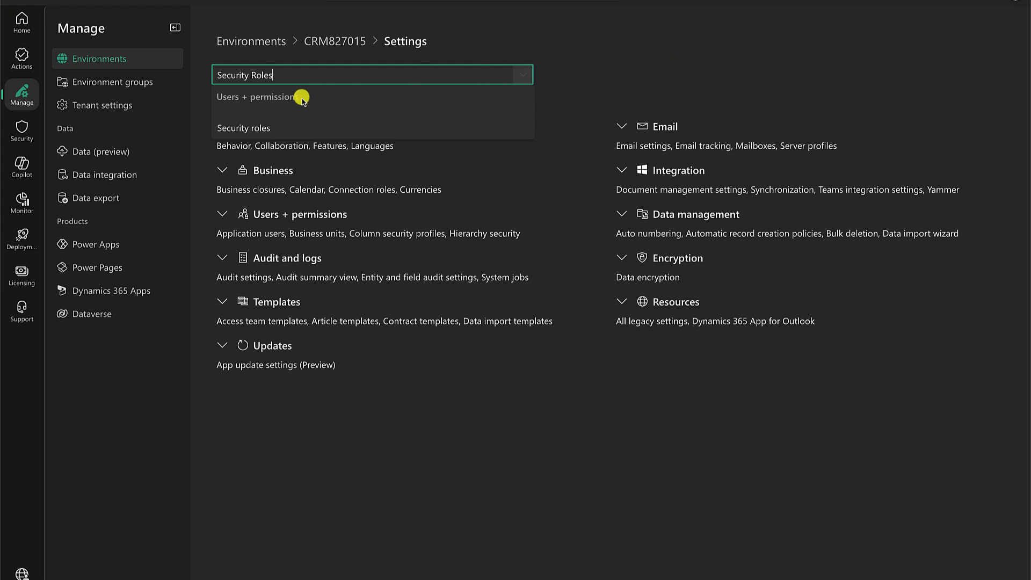
left_click(255, 127)
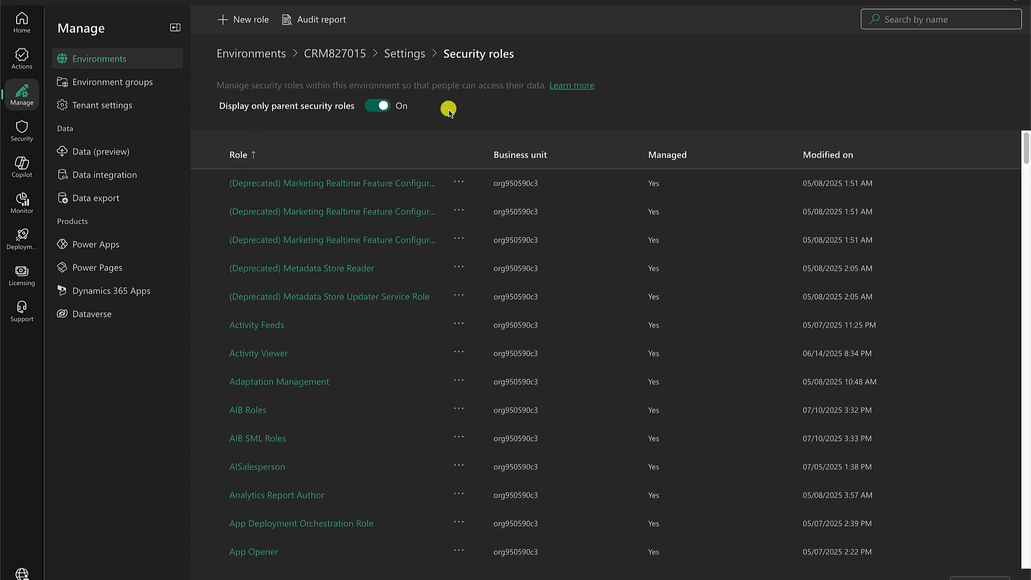
left_click(930, 21)
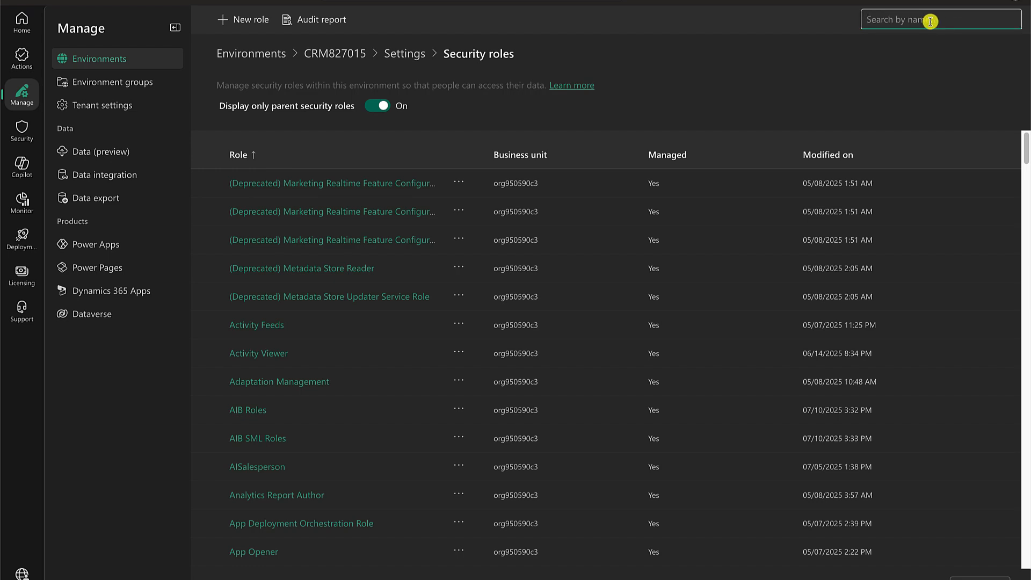
type("customer")
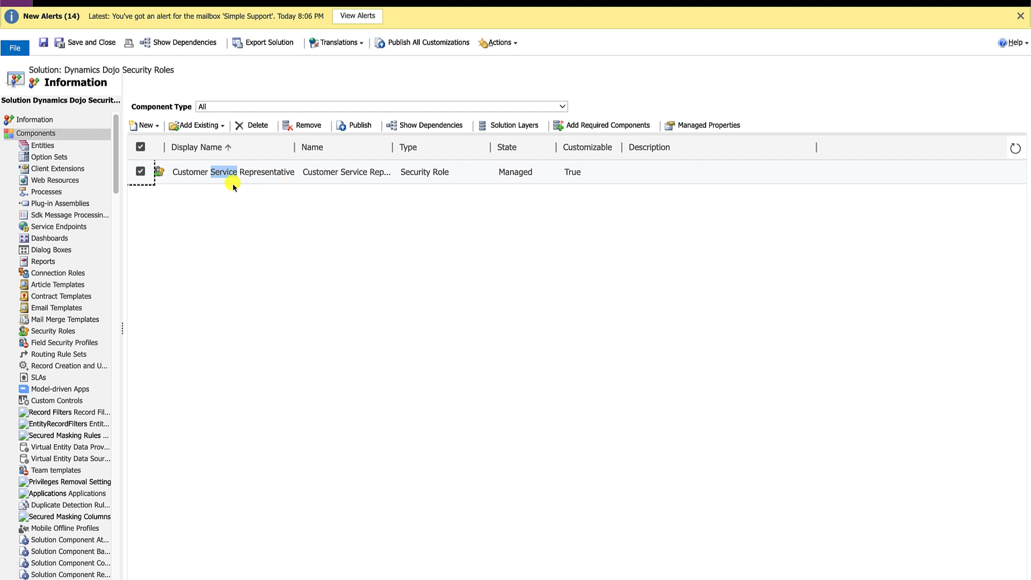
double_click(204, 177)
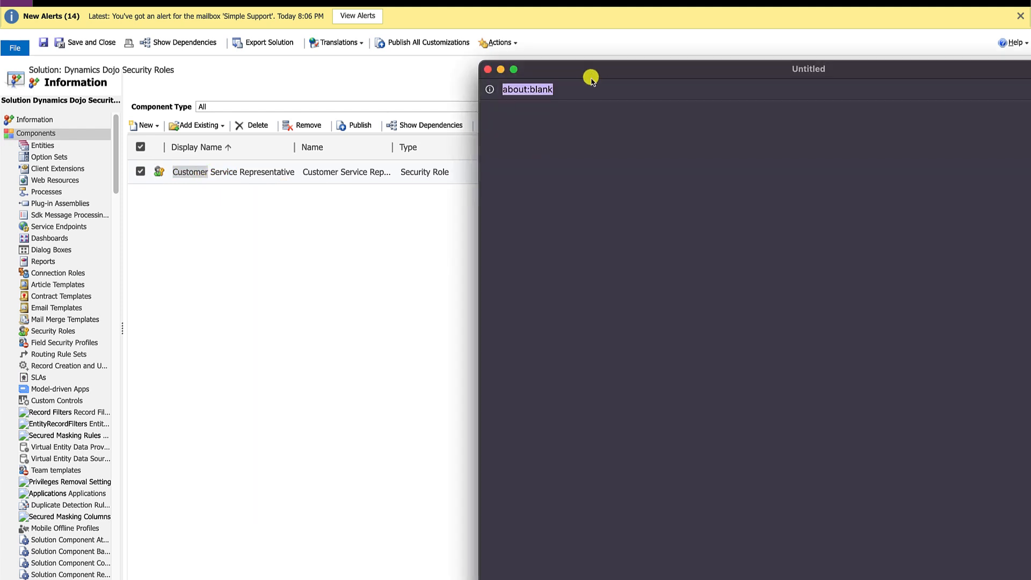
left_click_drag(554, 70, 209, 21)
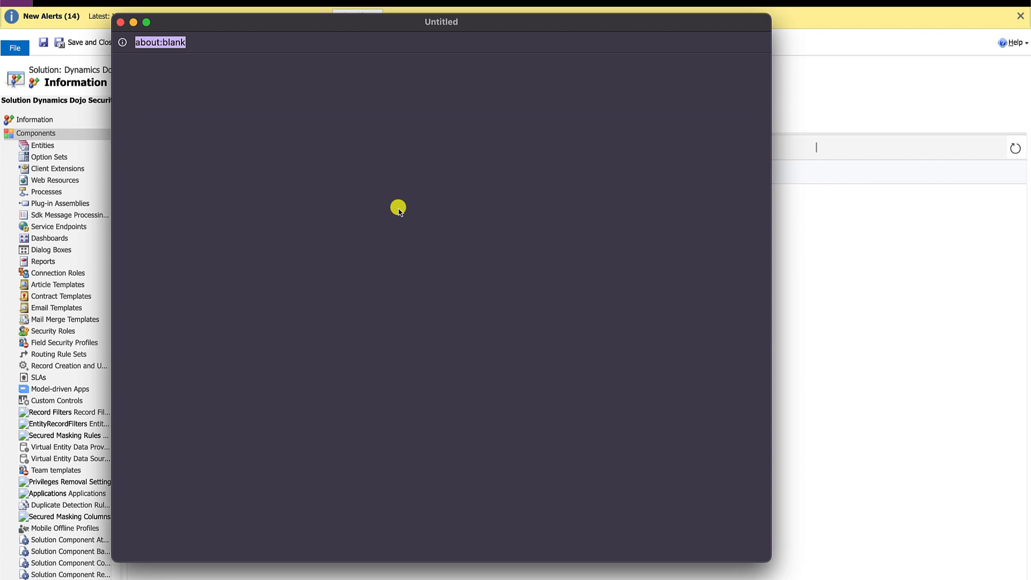
left_click(121, 22)
Open the Customer Service Representative security role from the classic view of the Dynamics Dojo Security Roles solution.
double_click(274, 171)
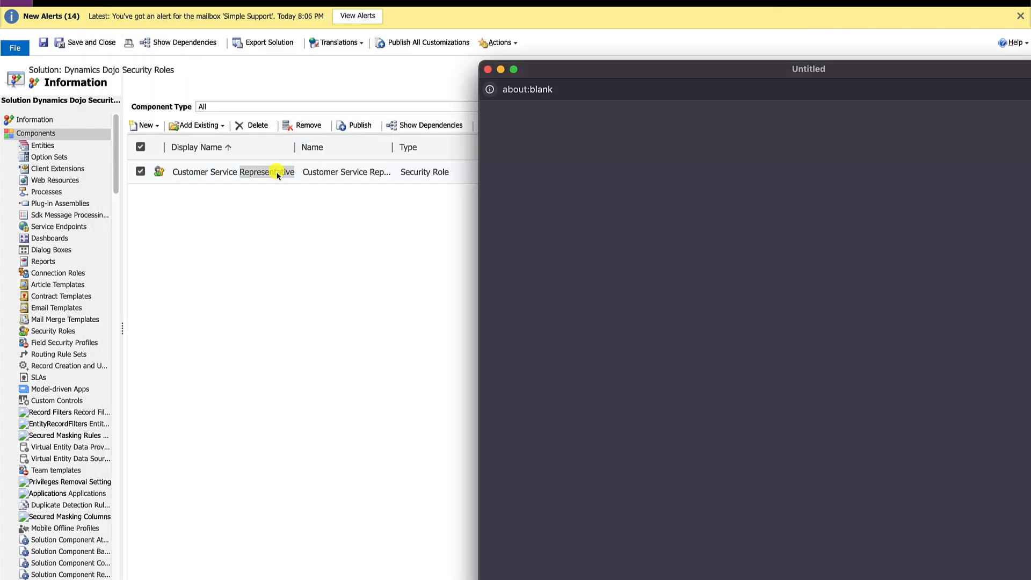
left_click_drag(602, 69, 374, 57)
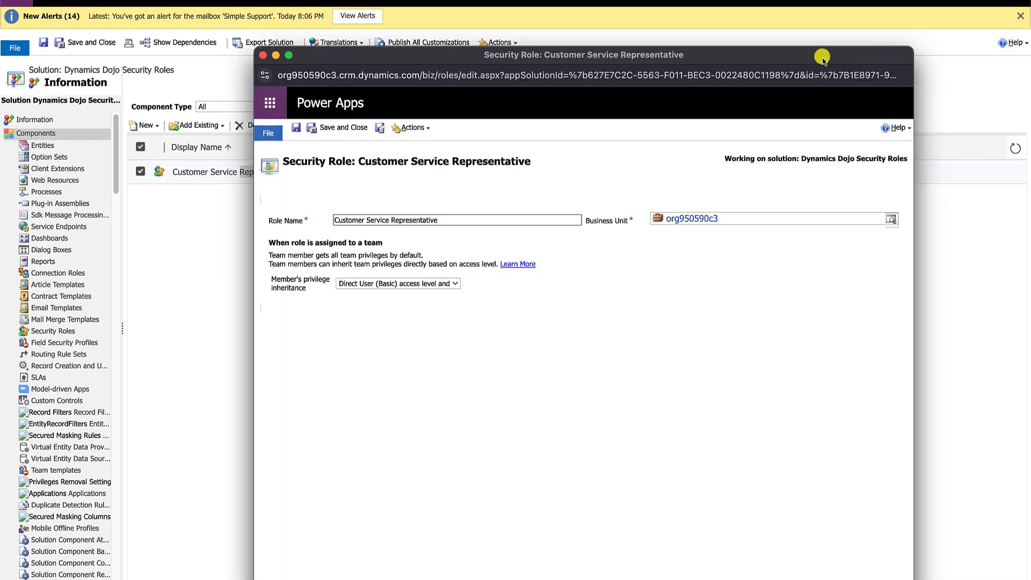
left_click_drag(777, 59, 661, 13)
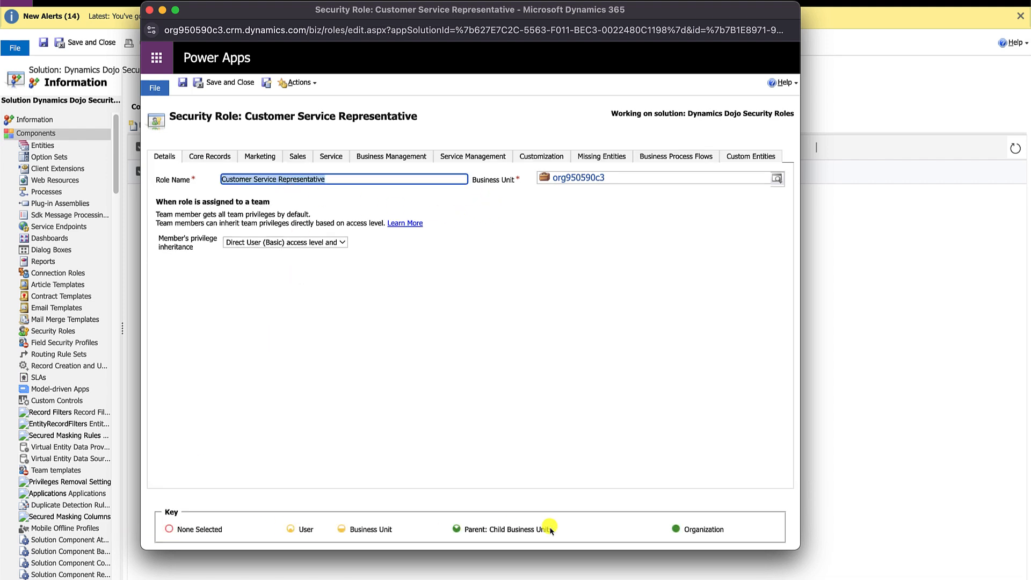
Review the role's Core Records, Marketing, Sales and Service privileges in the classic editor and close its window.
left_click(217, 157)
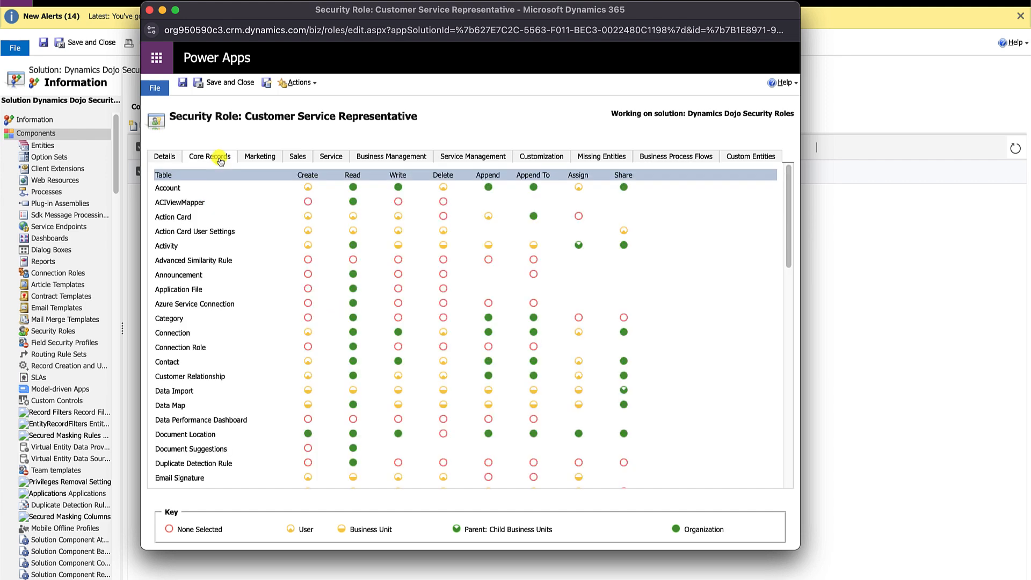
left_click(267, 159)
left_click(293, 161)
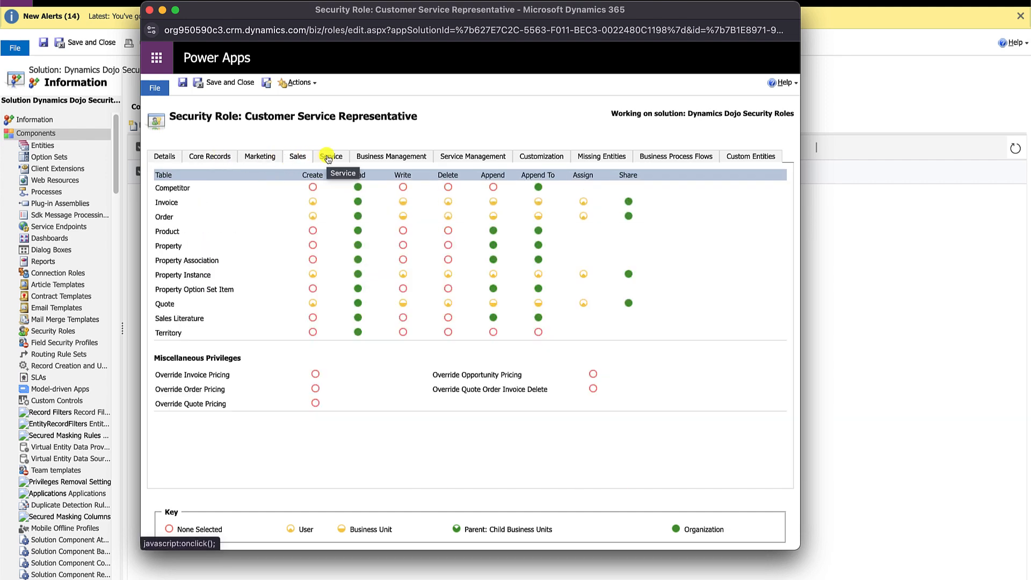
left_click(330, 159)
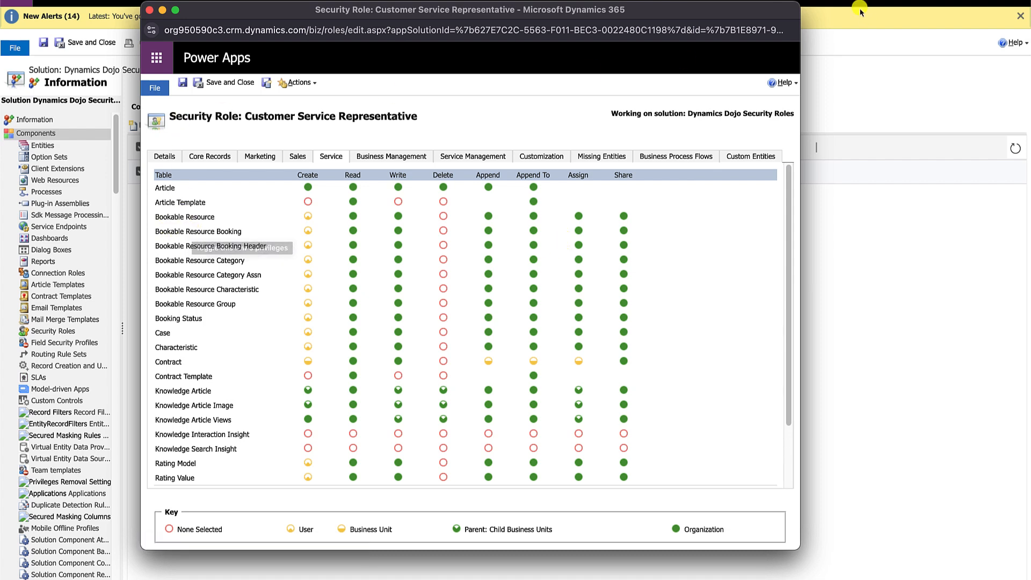
left_click(147, 12)
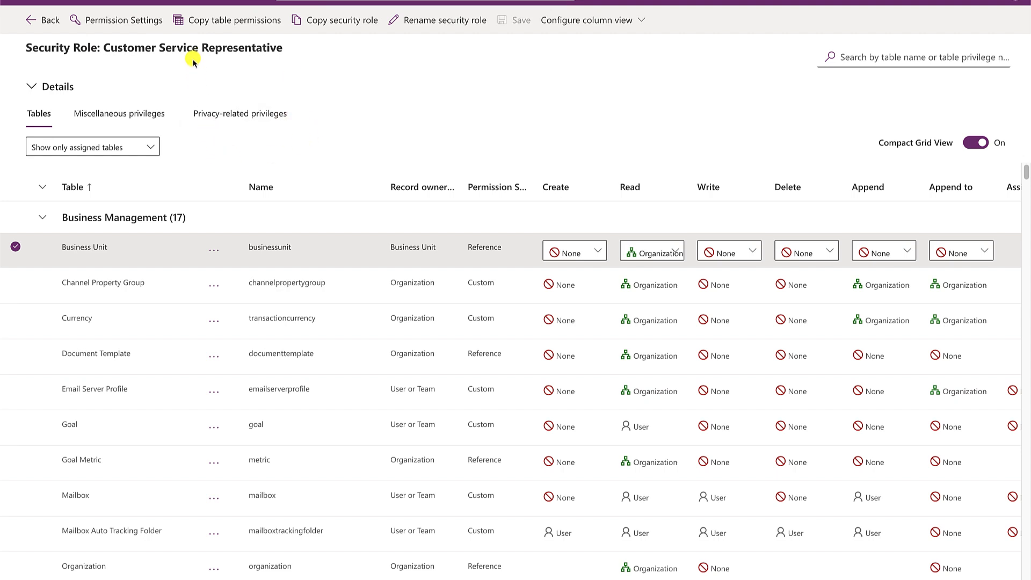
Copy the Customer Service Representative security role in the modern editor as "Dojo Customer Service".
left_click(332, 24)
left_click(462, 317)
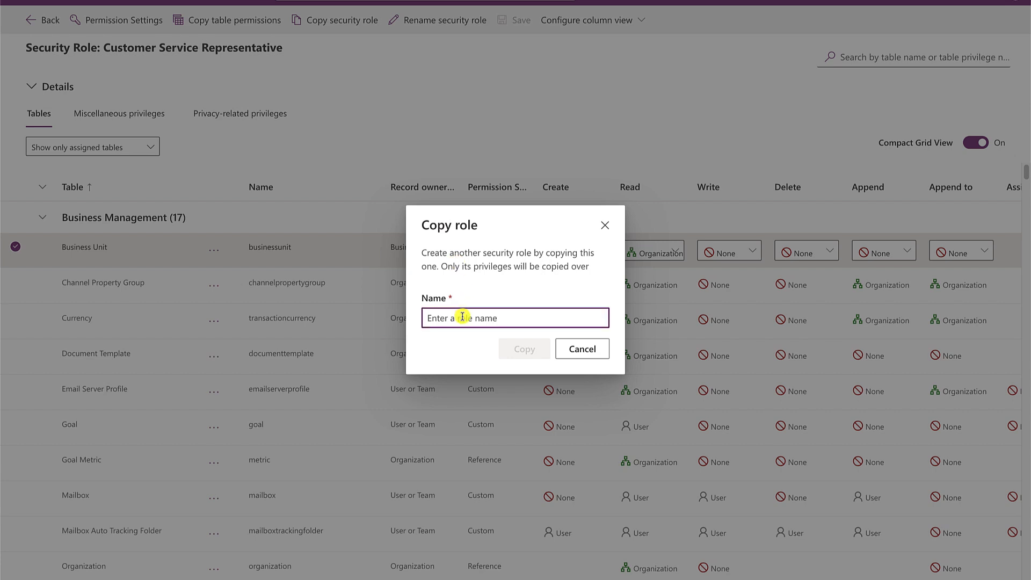
type("Dojo Customer Service")
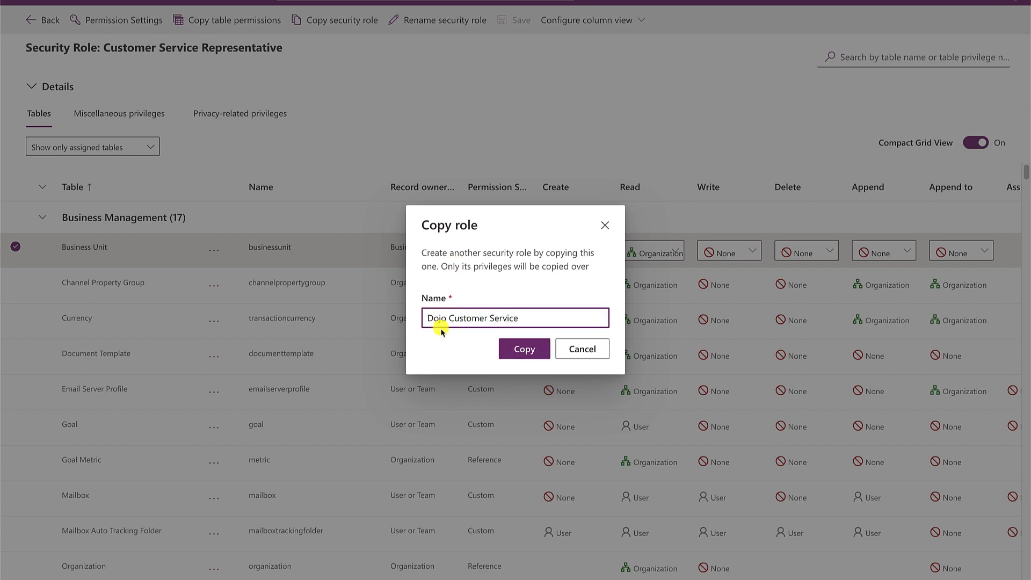
left_click(514, 350)
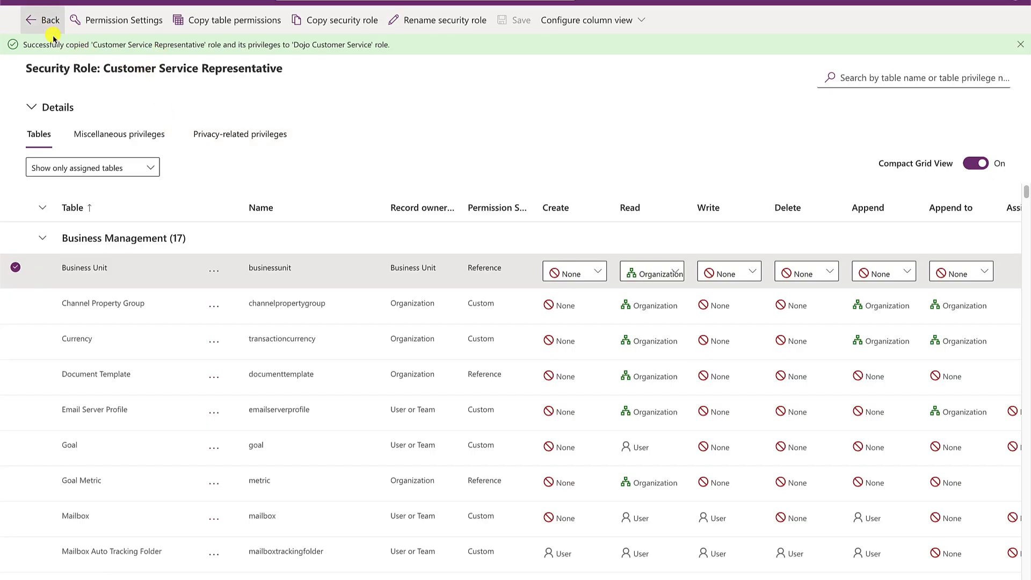
Return to the solution's security roles and open the Dojo Customer Service role.
left_click(33, 21)
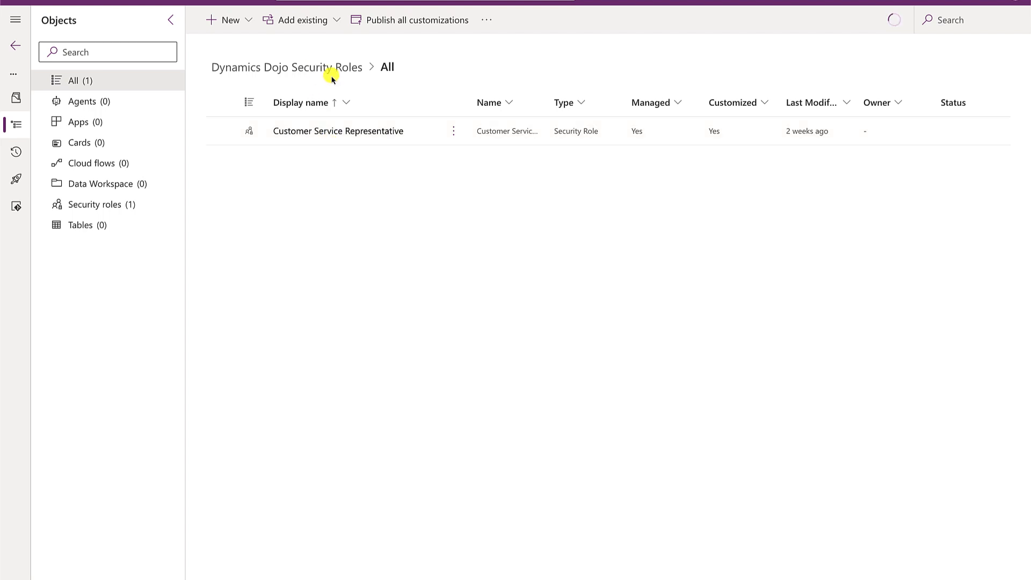
left_click(92, 182)
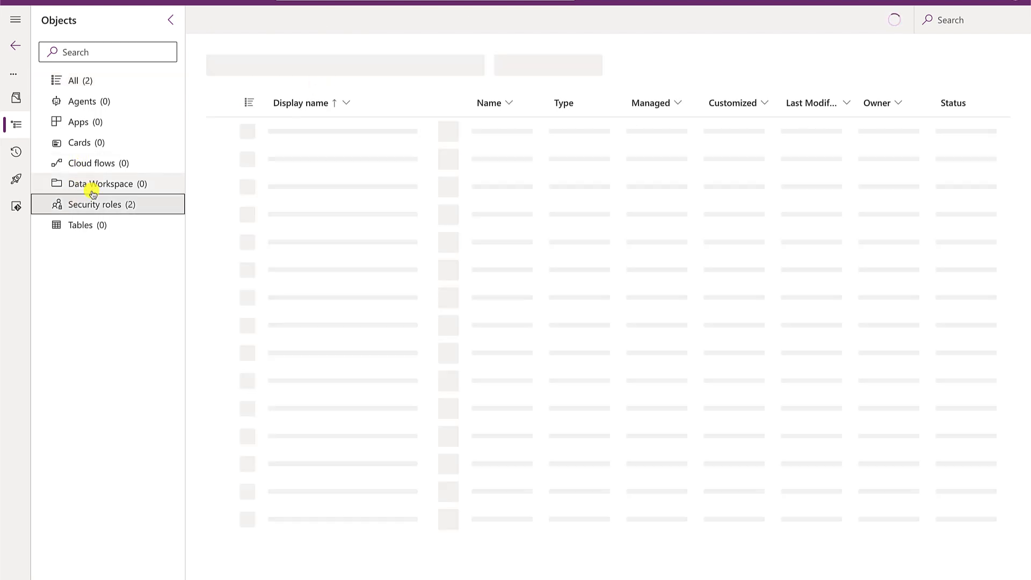
left_click(92, 205)
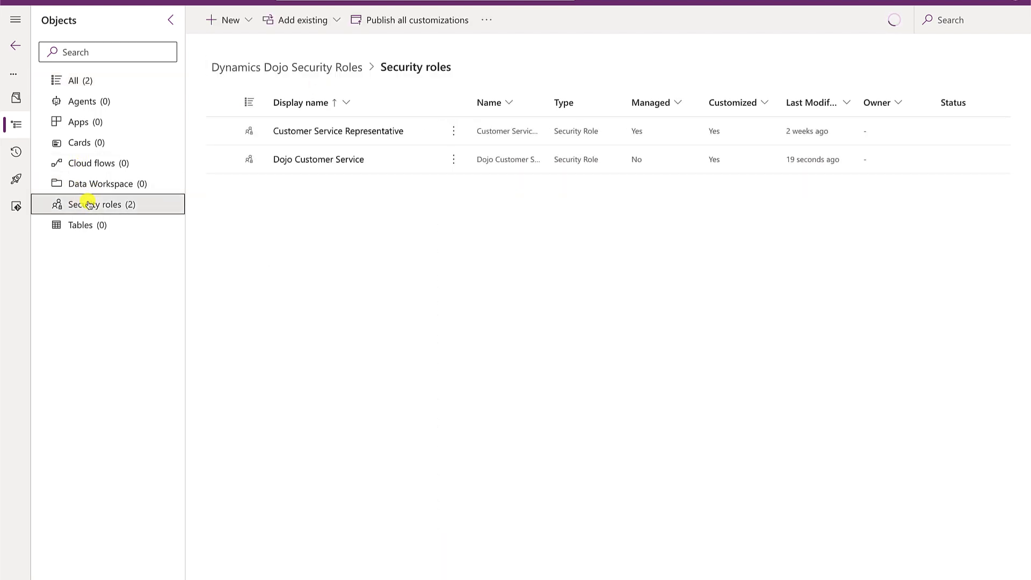
left_click(343, 160)
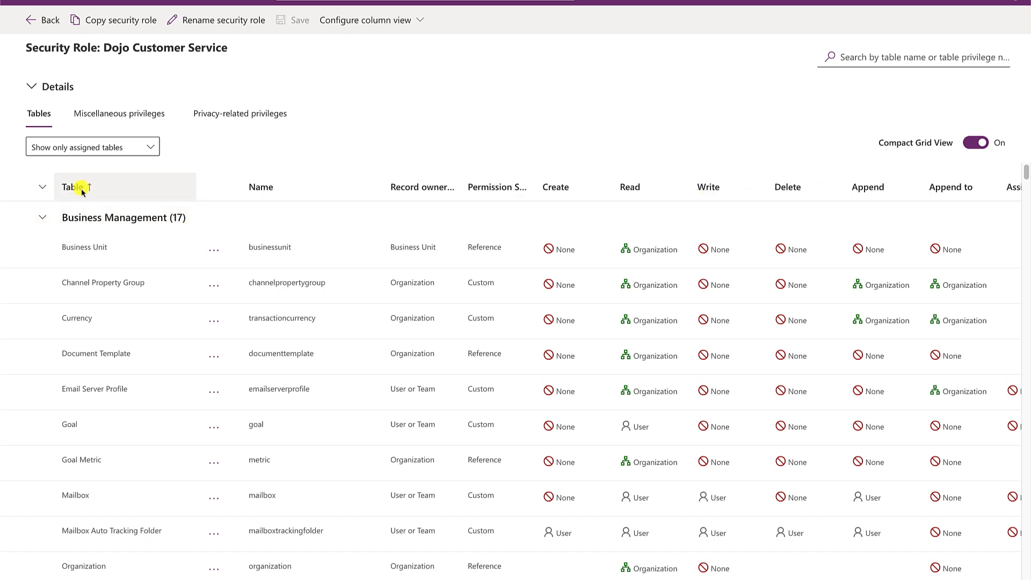
Collapse the role's table groups, starting with Business Management through Custom Tables, and expand all groups again.
left_click(42, 219)
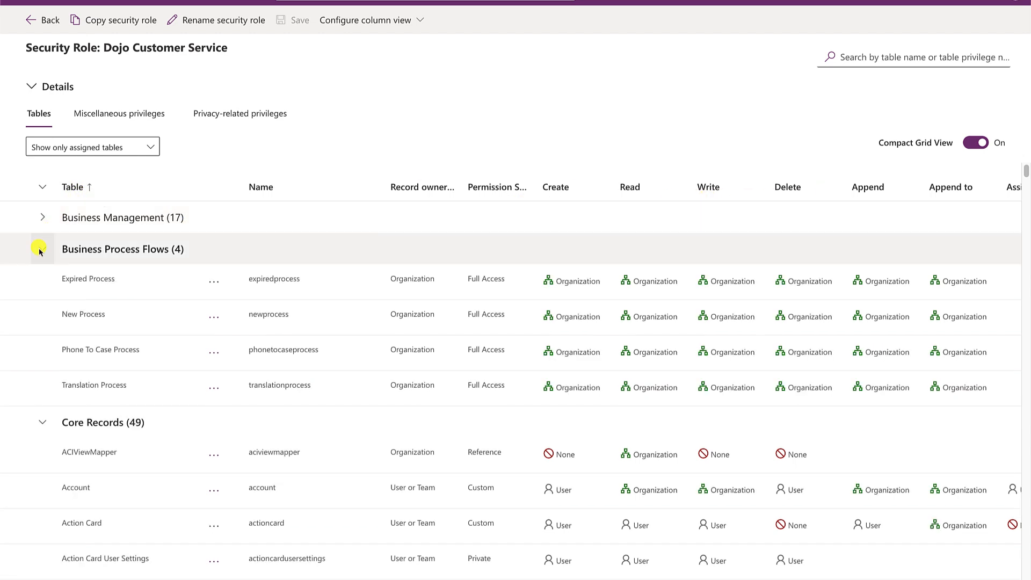
left_click(43, 248)
left_click(43, 280)
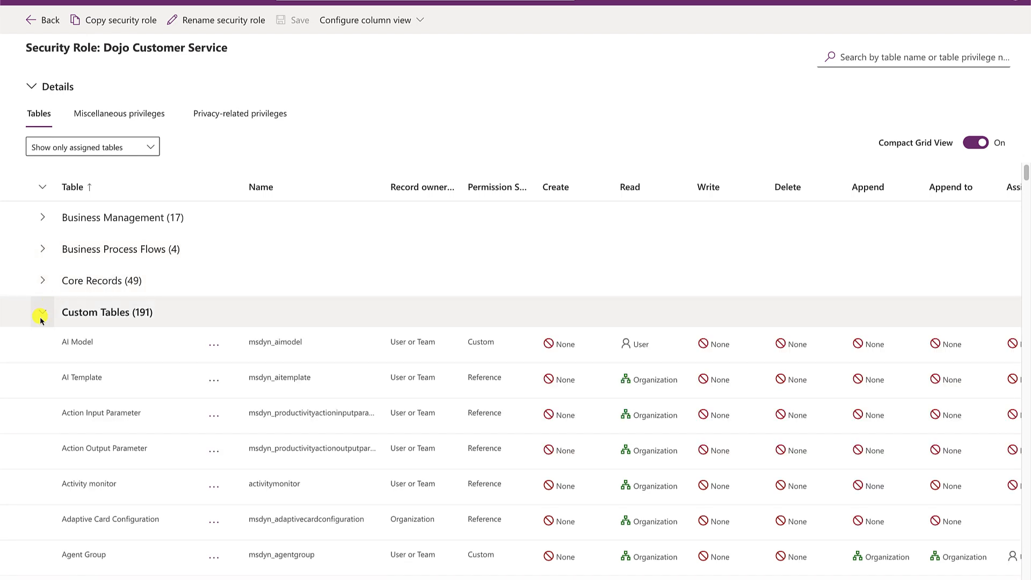
left_click(41, 316)
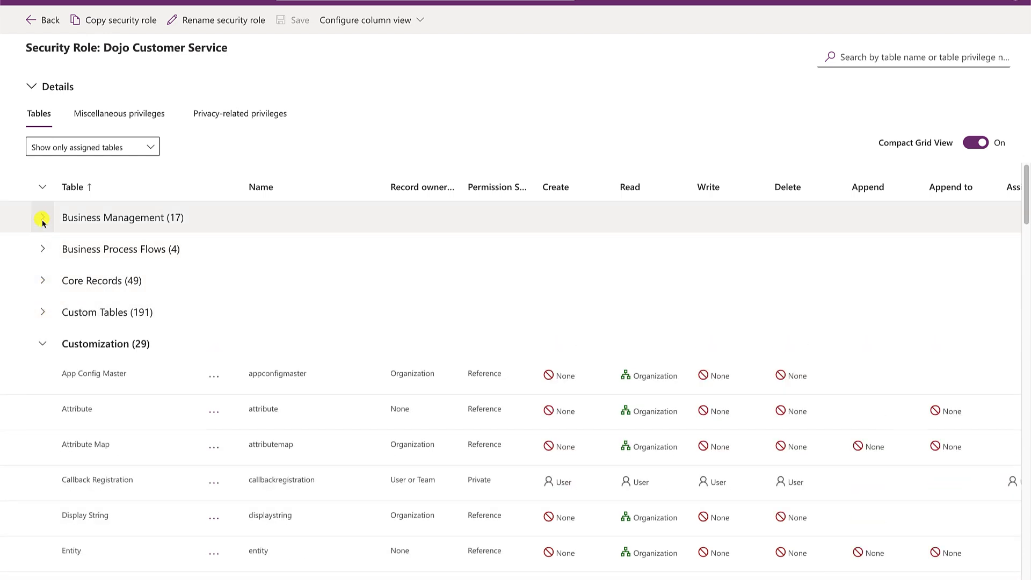
left_click(42, 191)
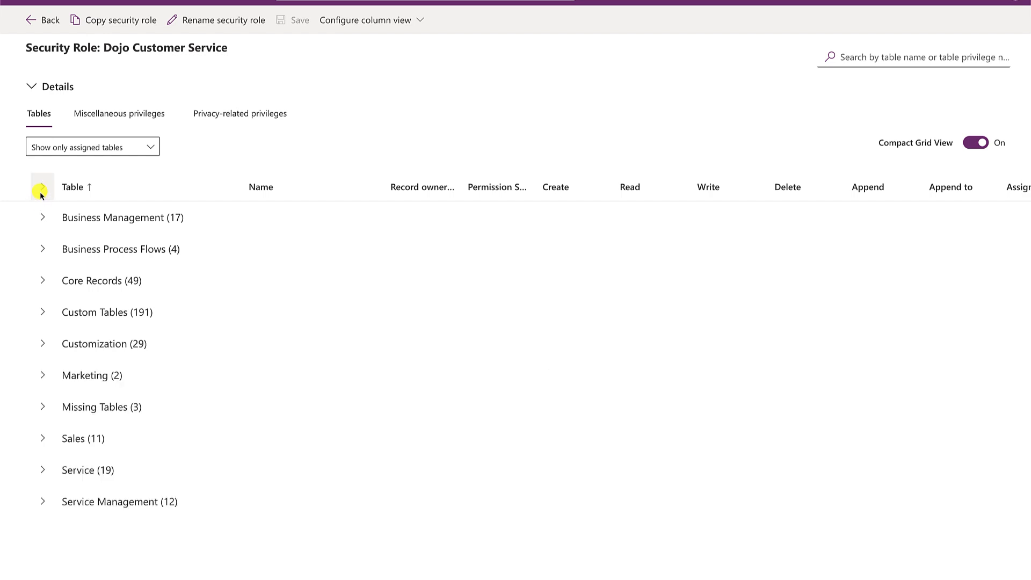
left_click(41, 189)
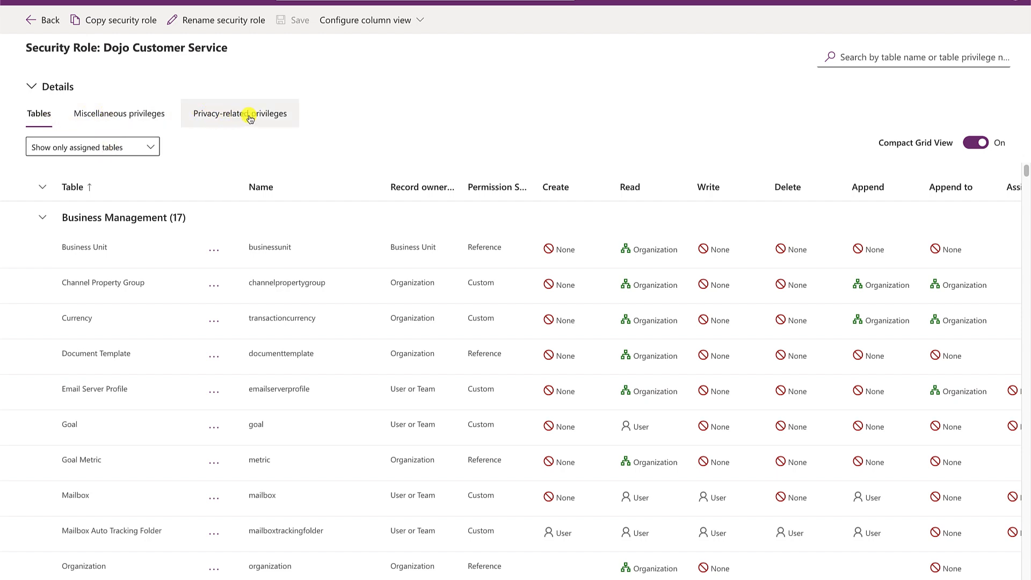
Filter the role's permissions to show only unassigned tables and look through the list.
left_click(144, 146)
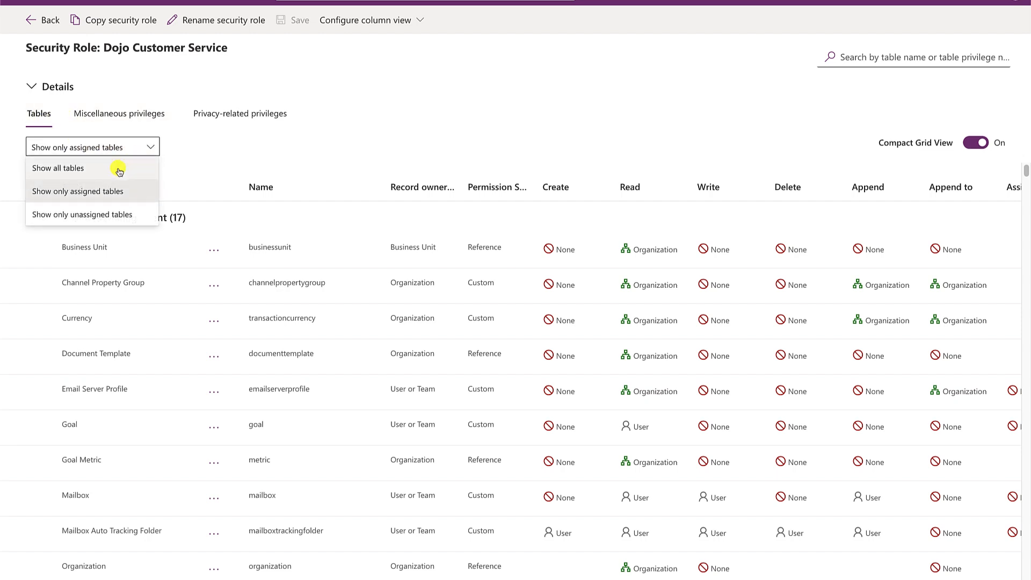
left_click(89, 217)
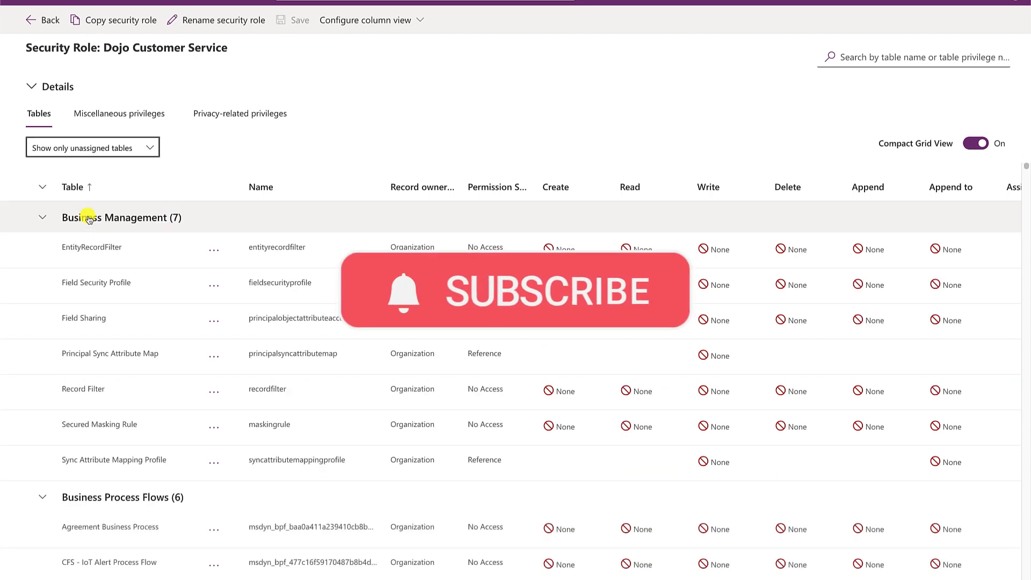
scroll(383, 340, "down", 20)
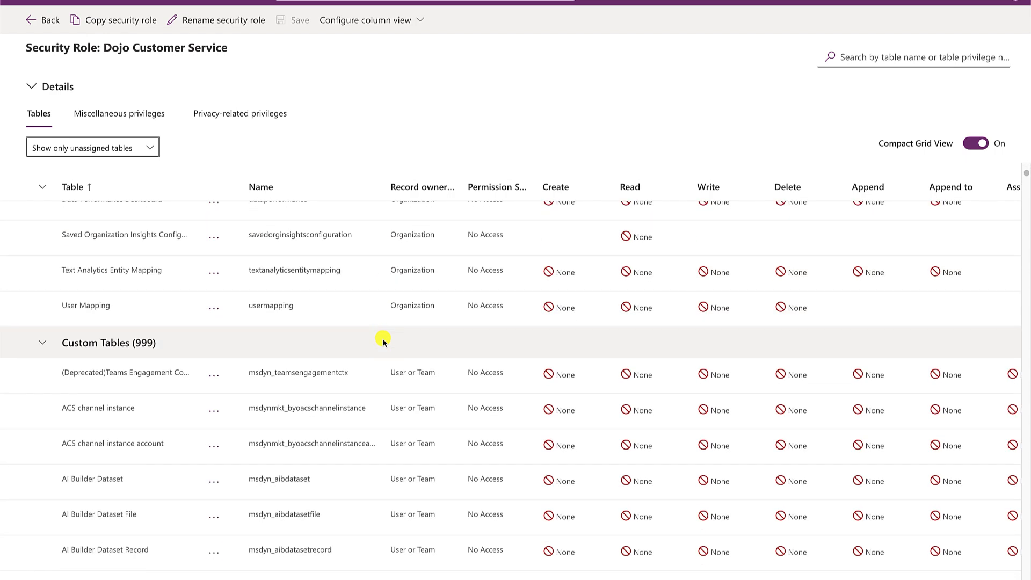
scroll(382, 339, "up", 14)
scroll(382, 339, "up", 15)
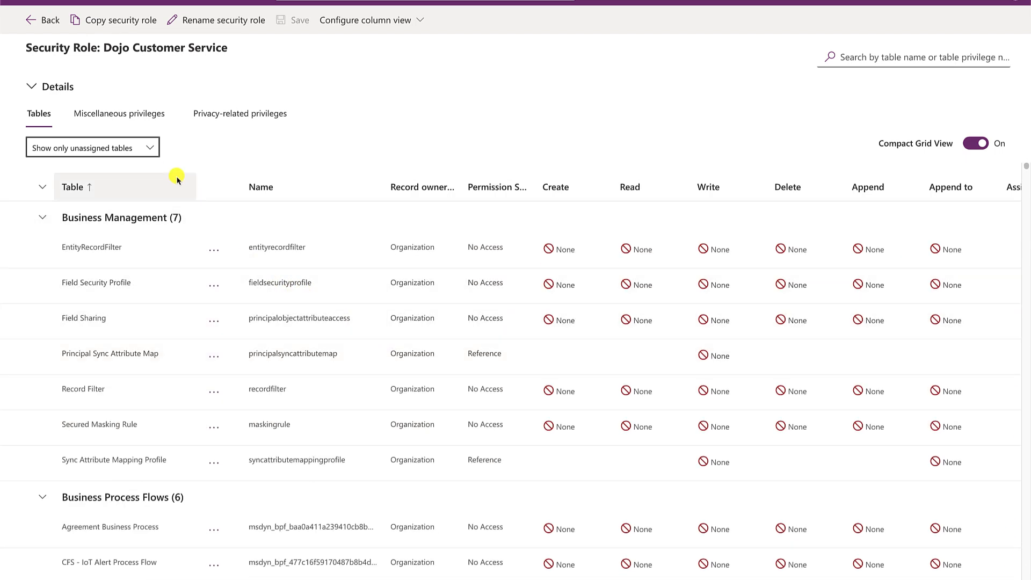
Show all tables for the role and search them for "Account".
left_click(150, 148)
left_click(129, 169)
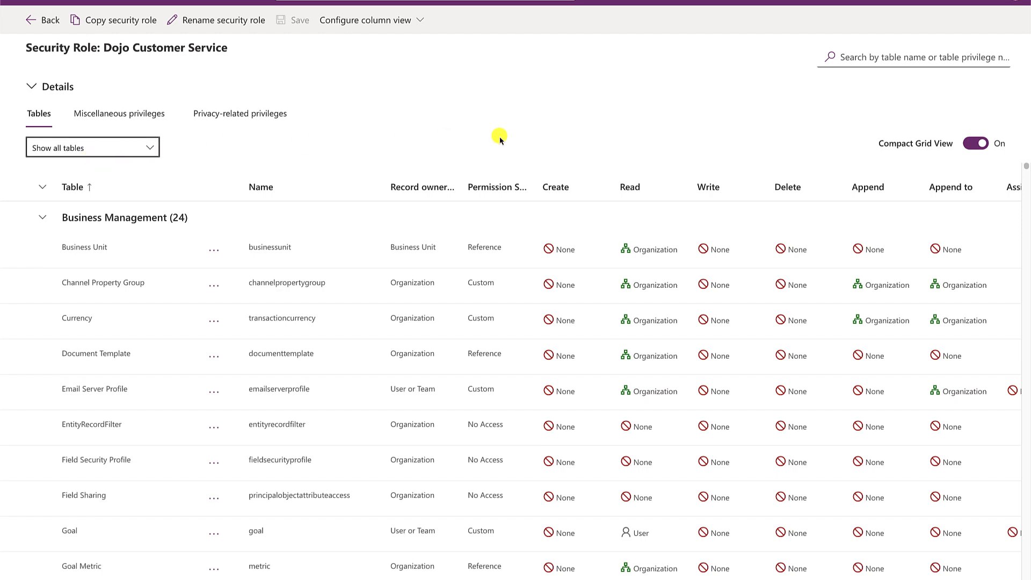
left_click(899, 72)
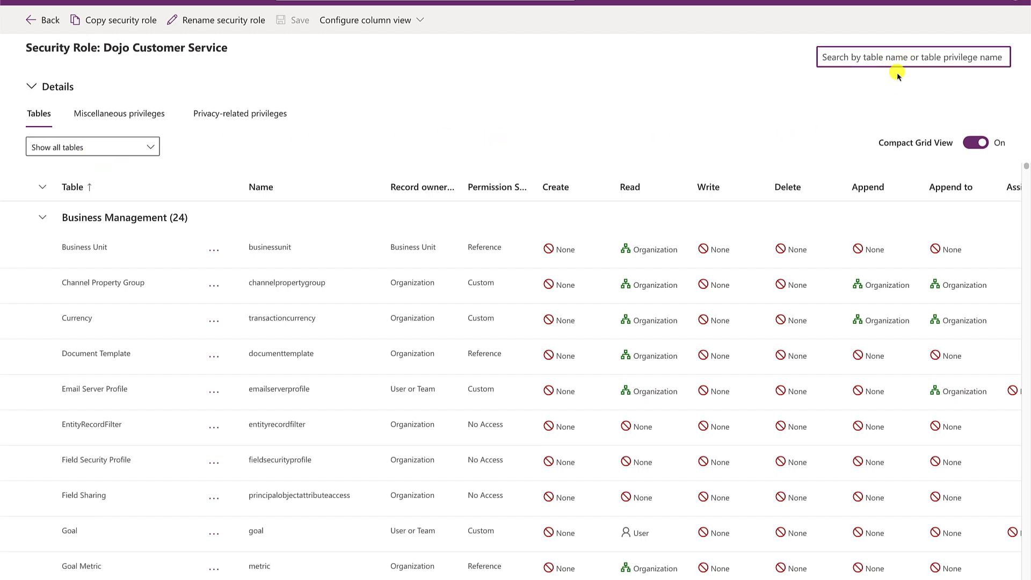
type("Account")
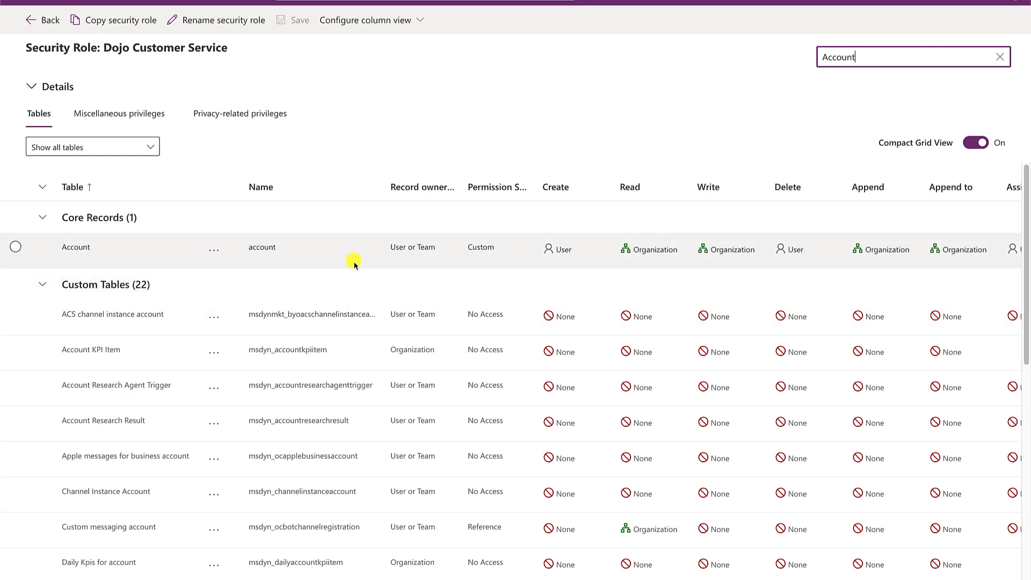
Toggle the Compact Grid View of the role's filtered table list to compare the layouts.
left_click(976, 143)
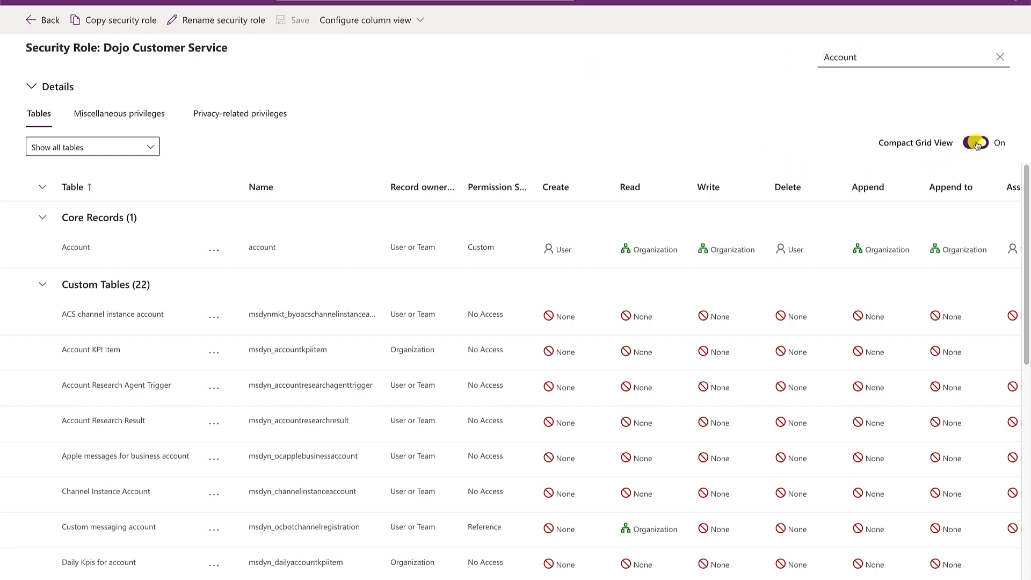
left_click(975, 143)
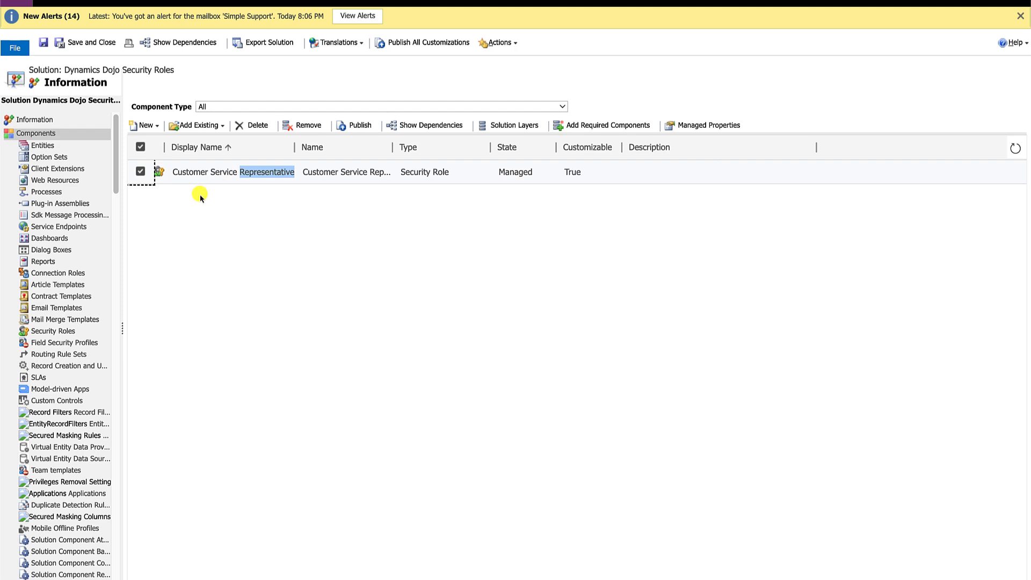
Open the Dojo Customer Service role from the solution's security roles and show its Core Records privileges.
left_click(63, 331)
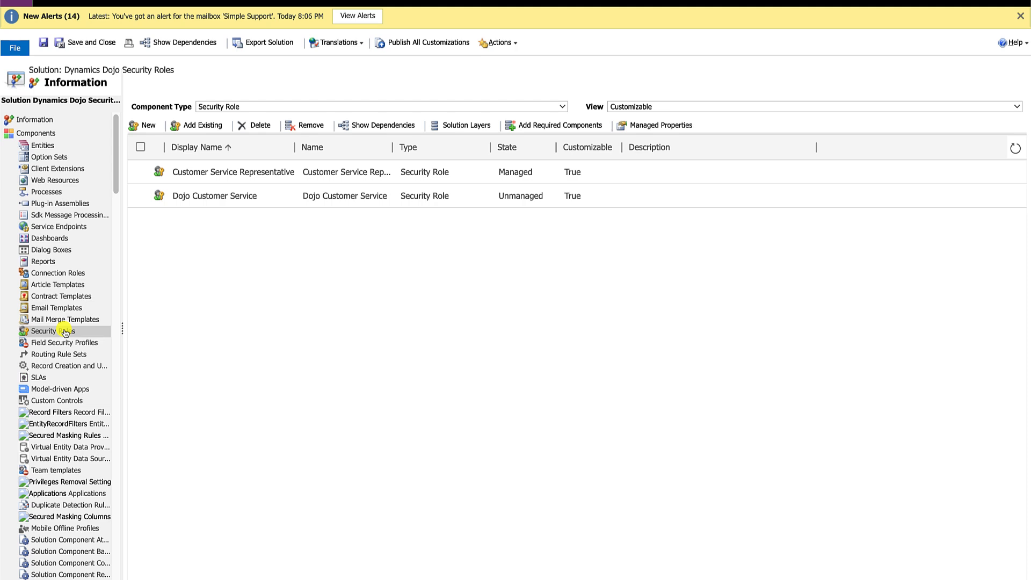
double_click(235, 196)
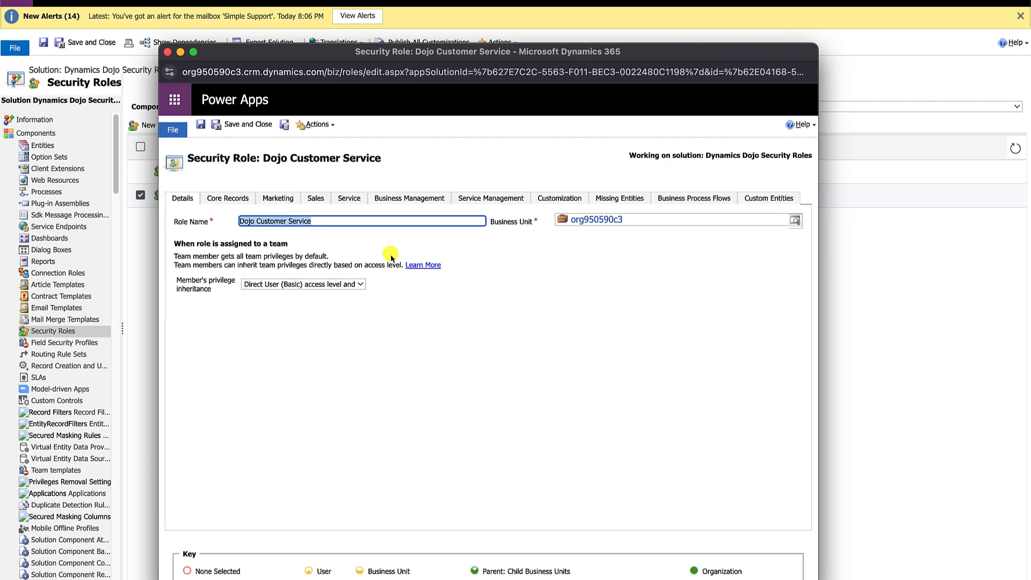
left_click(228, 197)
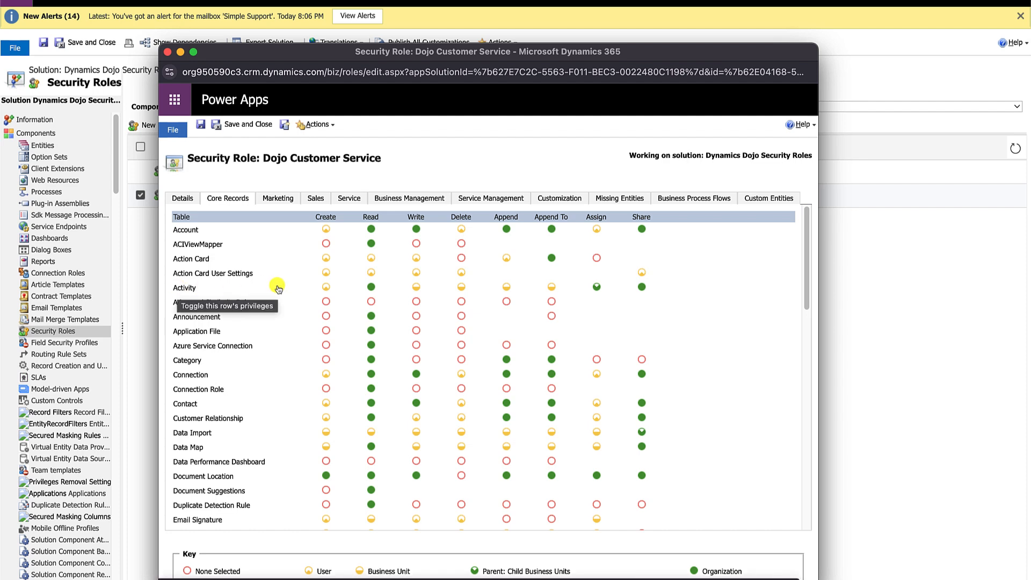
Cycle all privileges of the Activity table through the available access levels.
left_click(188, 290)
left_click(188, 289)
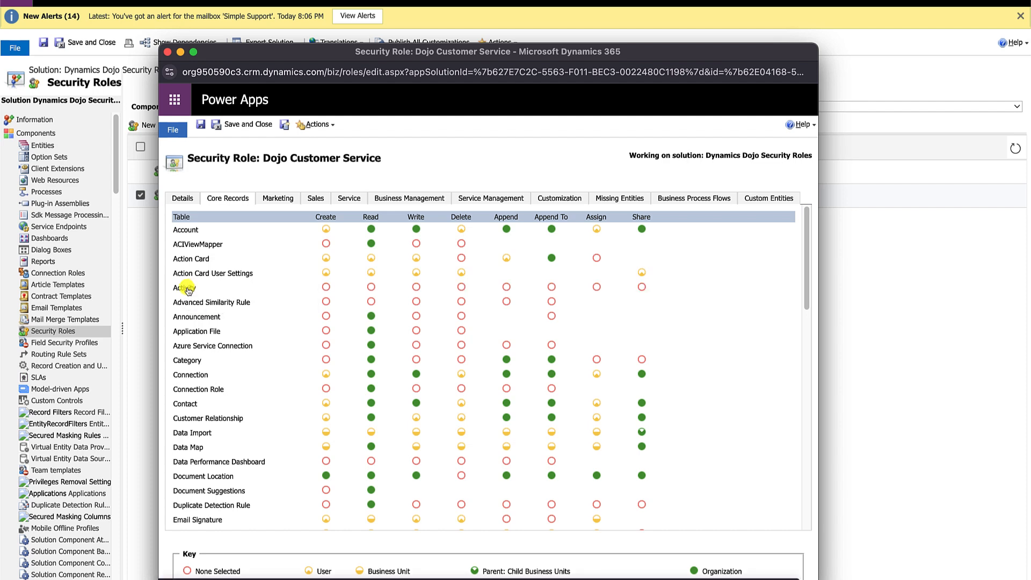
left_click(188, 289)
left_click(188, 290)
left_click(188, 289)
left_click(188, 289)
left_click(187, 289)
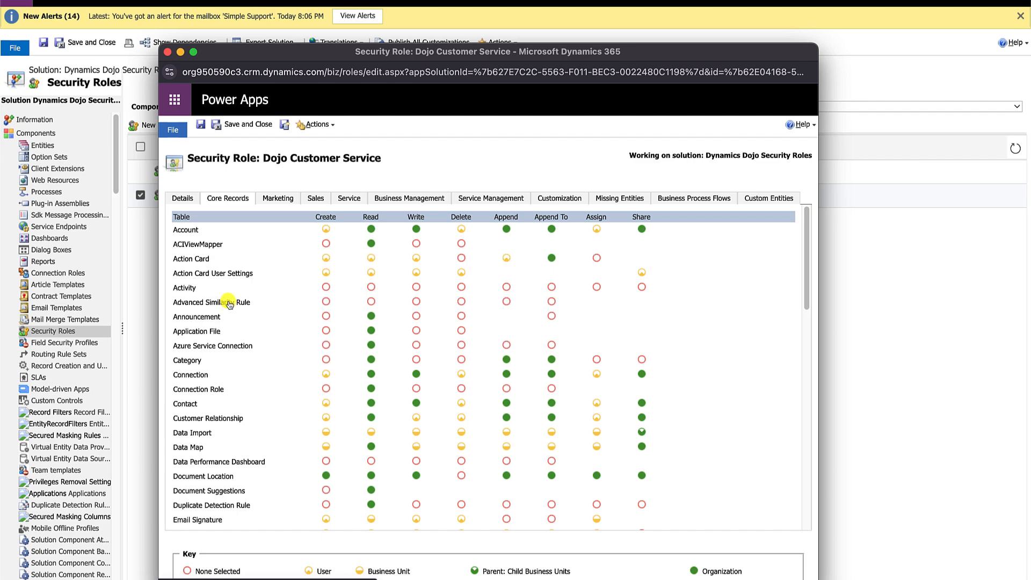
Look through the remaining Core Records and miscellaneous privileges, and close the classic role editor without saving the changes.
scroll(253, 317, "down", 10)
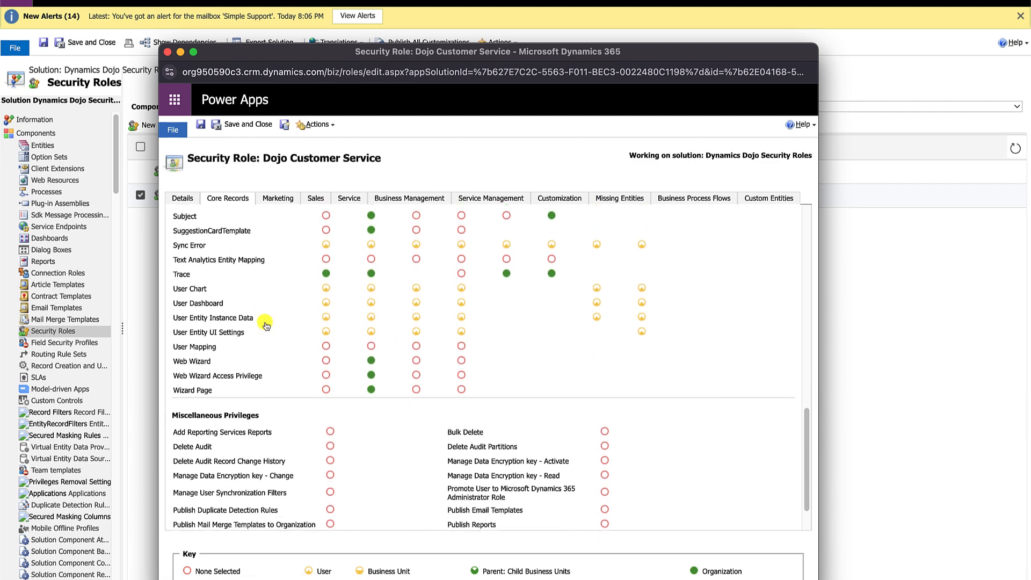
scroll(265, 325, "up", 10)
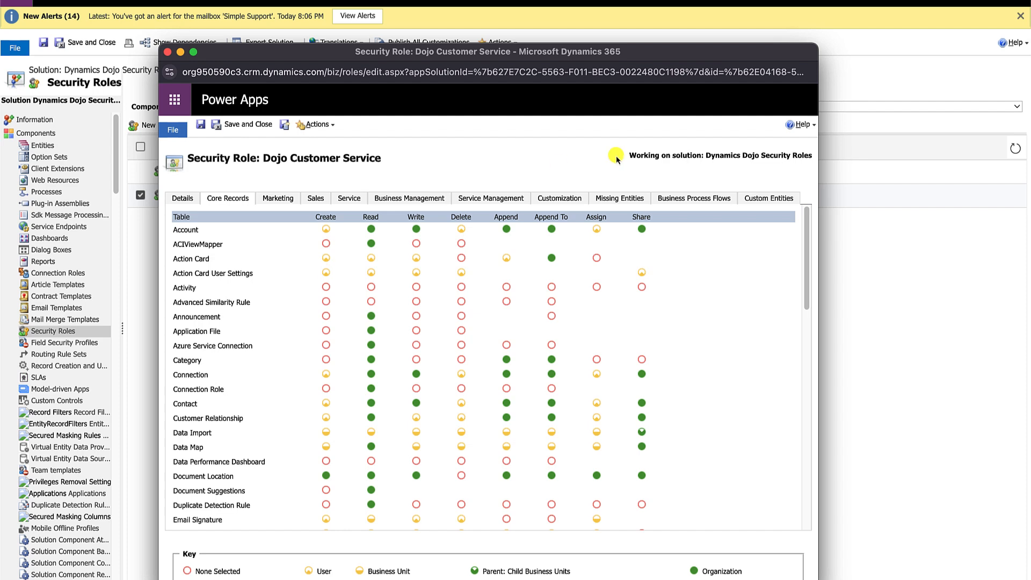
left_click(166, 53)
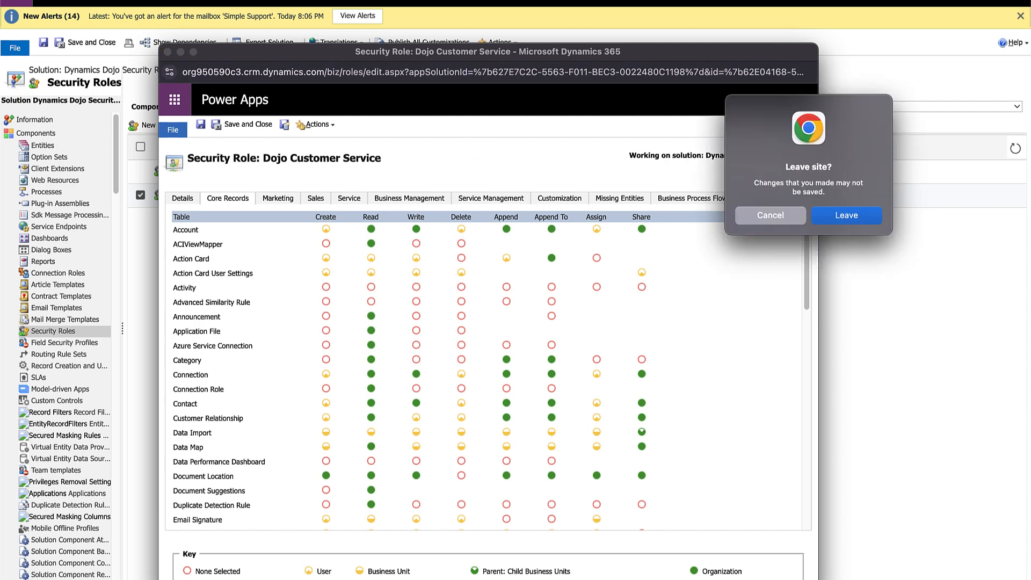
left_click(770, 217)
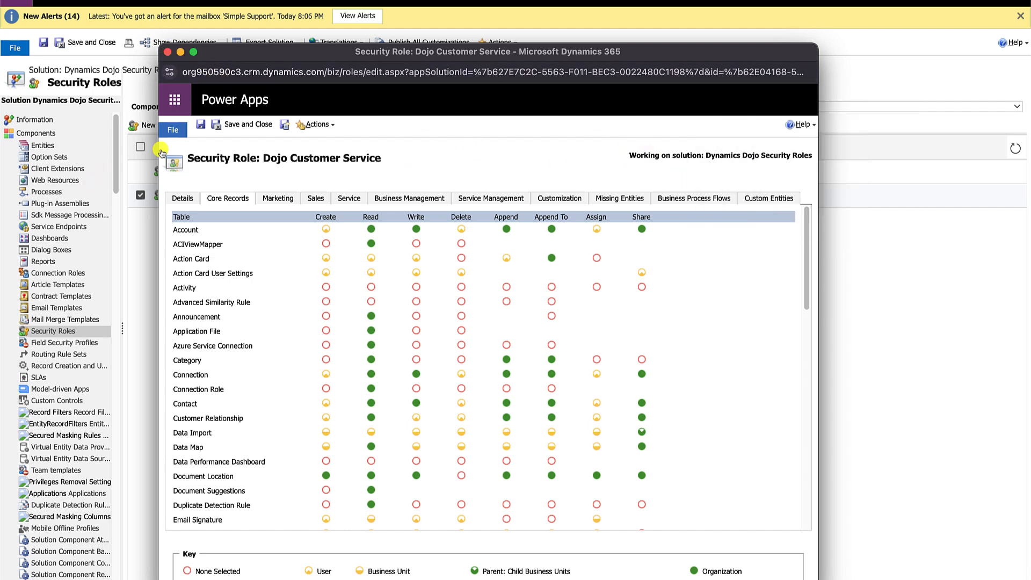
left_click(167, 52)
left_click(830, 210)
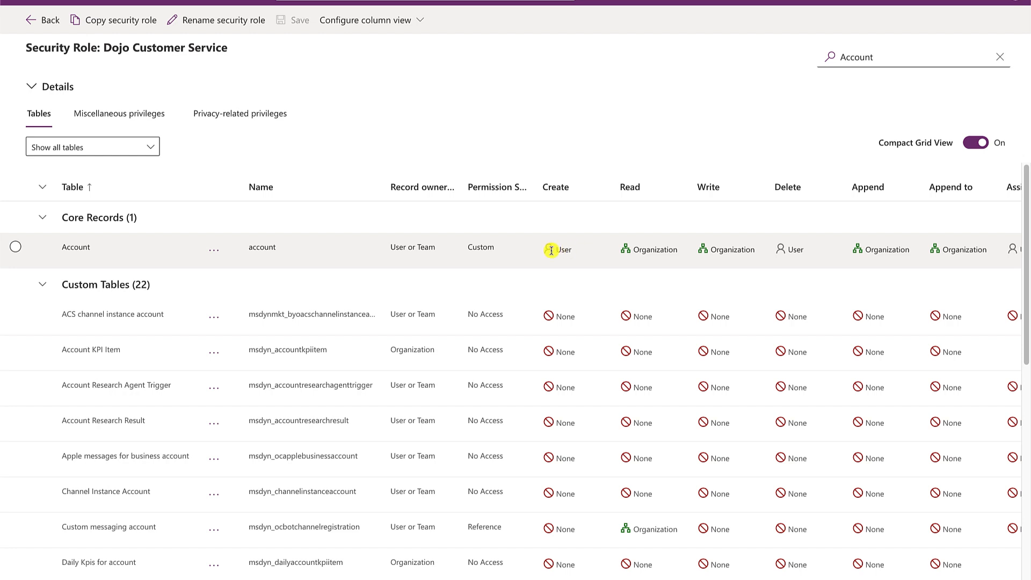
Review the access levels offered for the Account table's Create and Read privileges, and set Create to Parent: Child Business Unit.
left_click(551, 250)
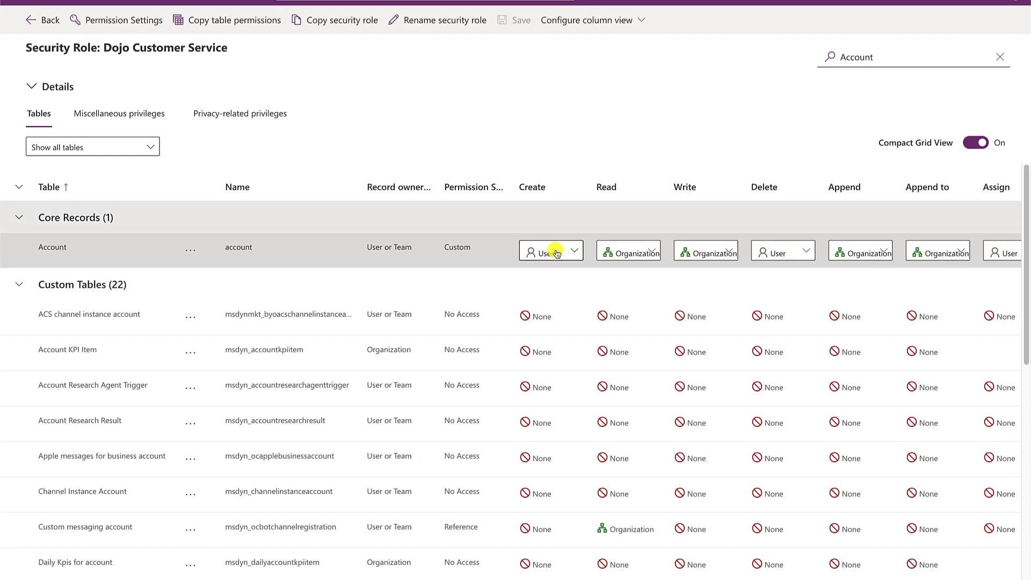
left_click(556, 252)
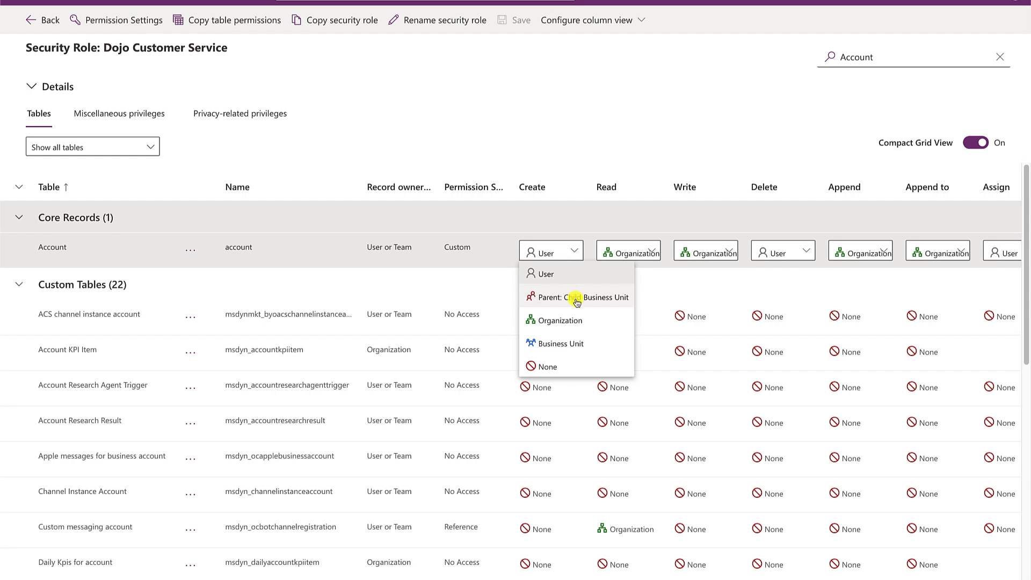
left_click(652, 256)
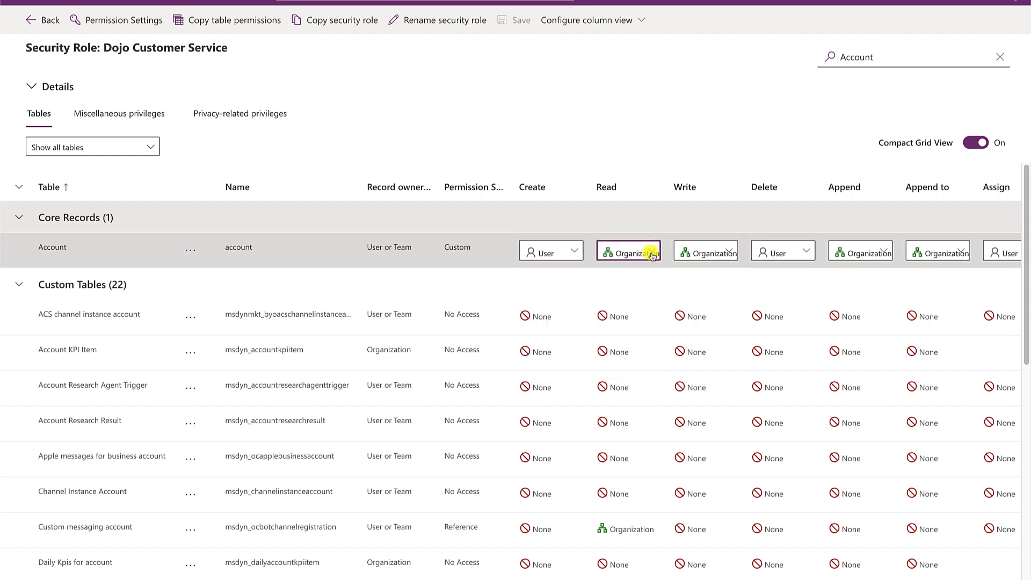
left_click(652, 256)
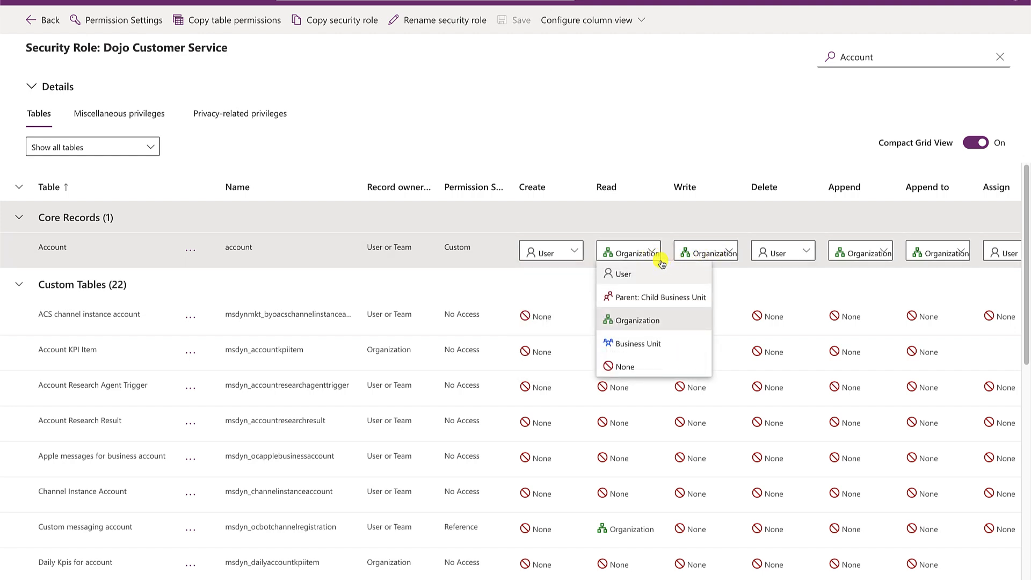
left_click(559, 253)
left_click(584, 297)
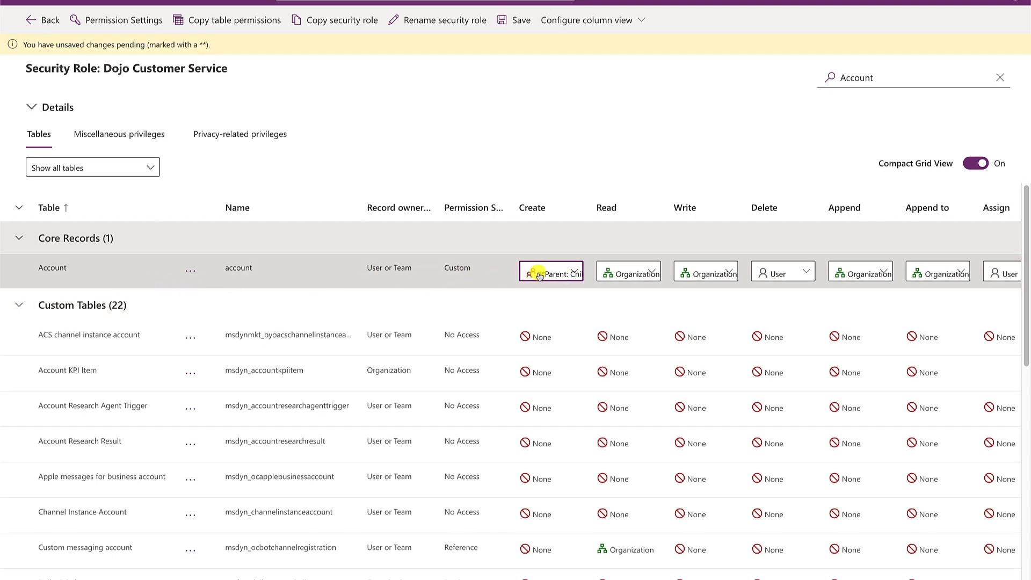
Set the Account table's Read privilege to User and its Write privilege to Business Unit.
left_click(638, 278)
left_click(650, 299)
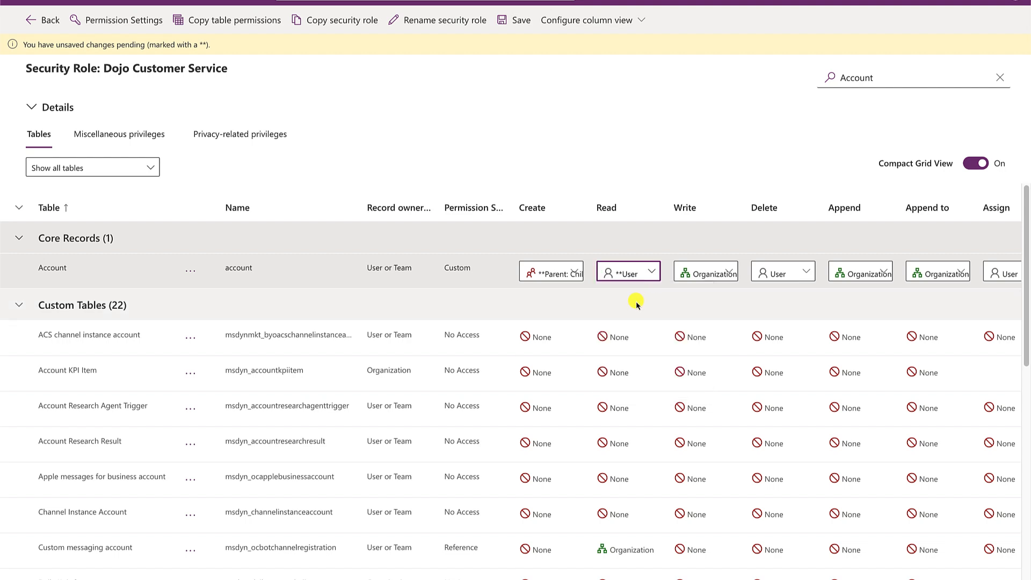
left_click(708, 271)
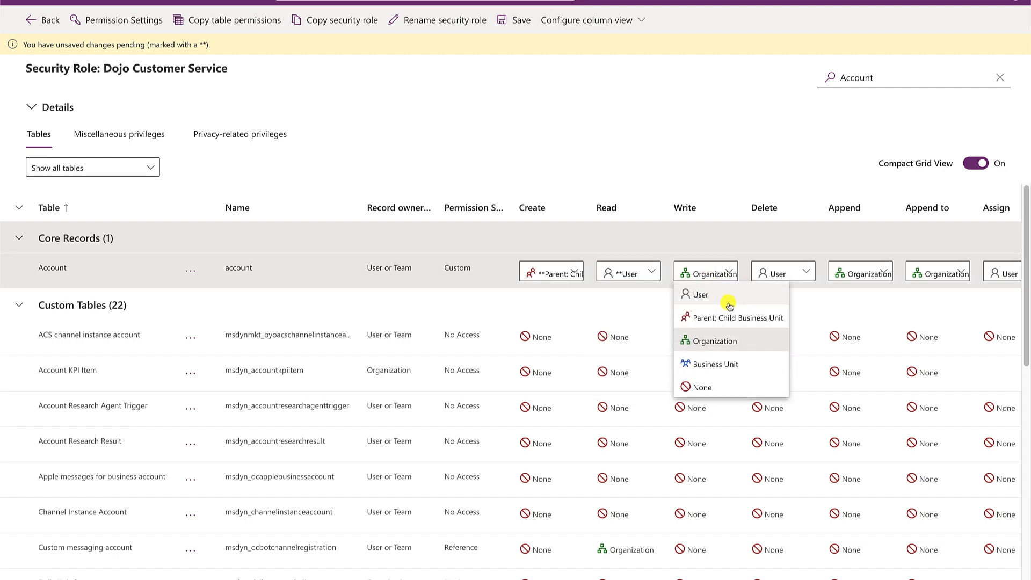
left_click(744, 364)
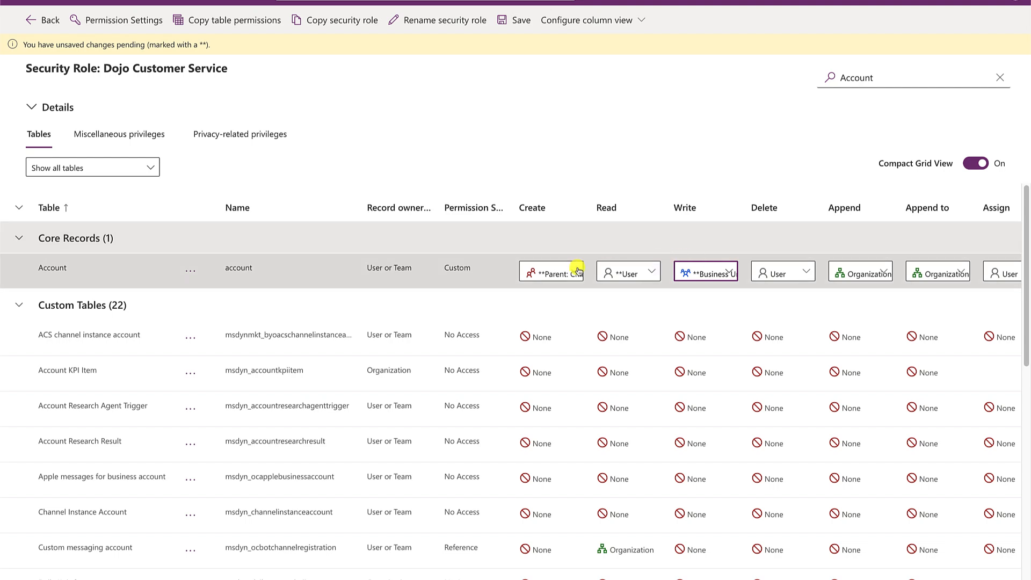
Change the Account table's Read and Write privileges to Parent: Child Business Unit.
left_click(607, 273)
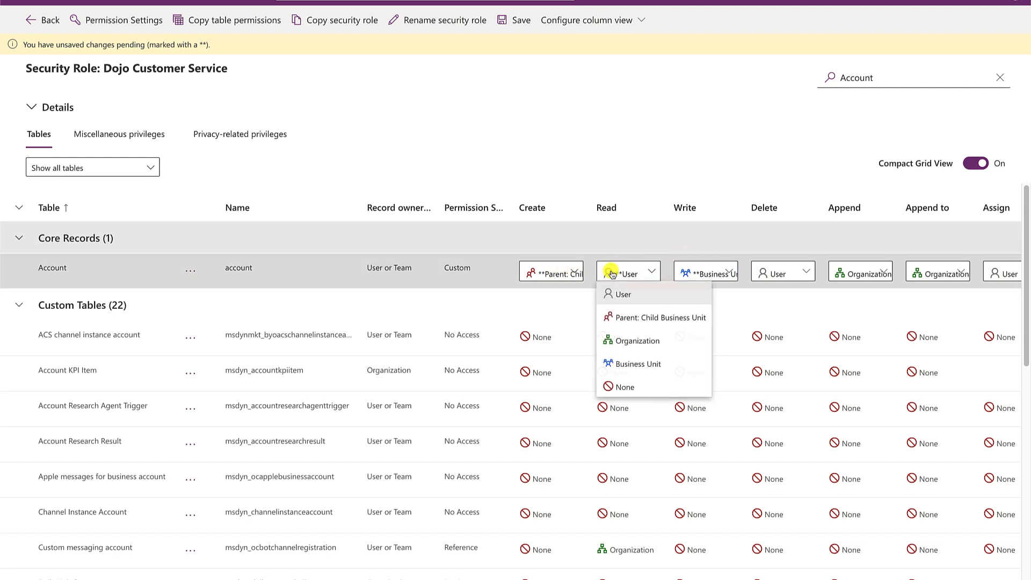
left_click(640, 314)
left_click(698, 274)
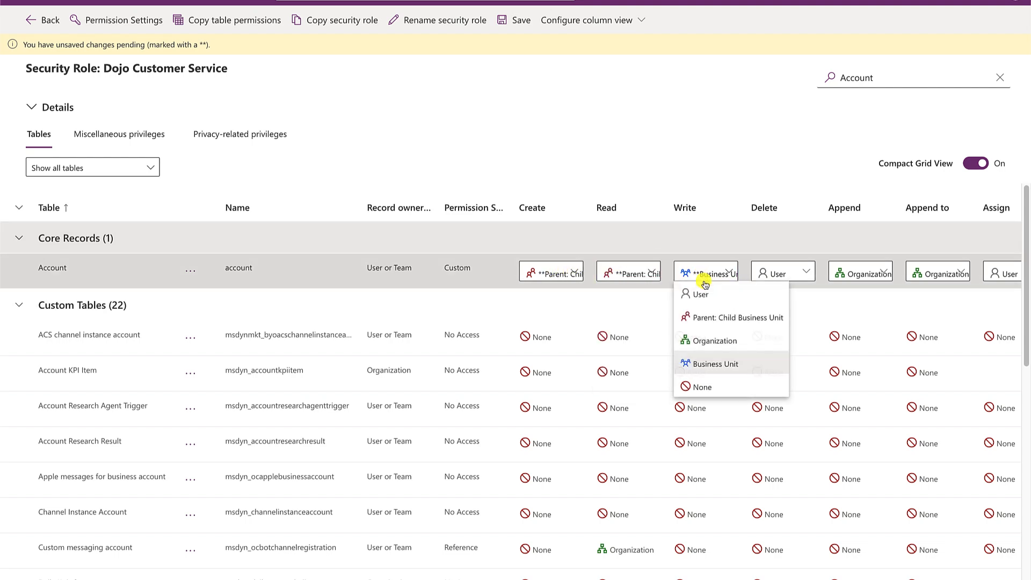
left_click(713, 320)
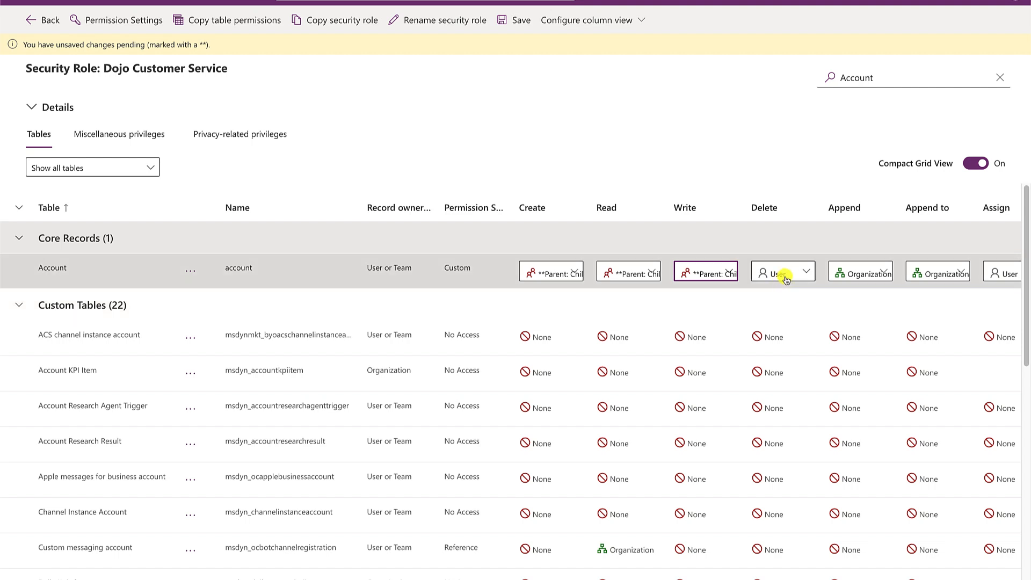
Set the Account table's Delete and Assign privileges to Organization and save the role.
left_click(783, 273)
left_click(799, 340)
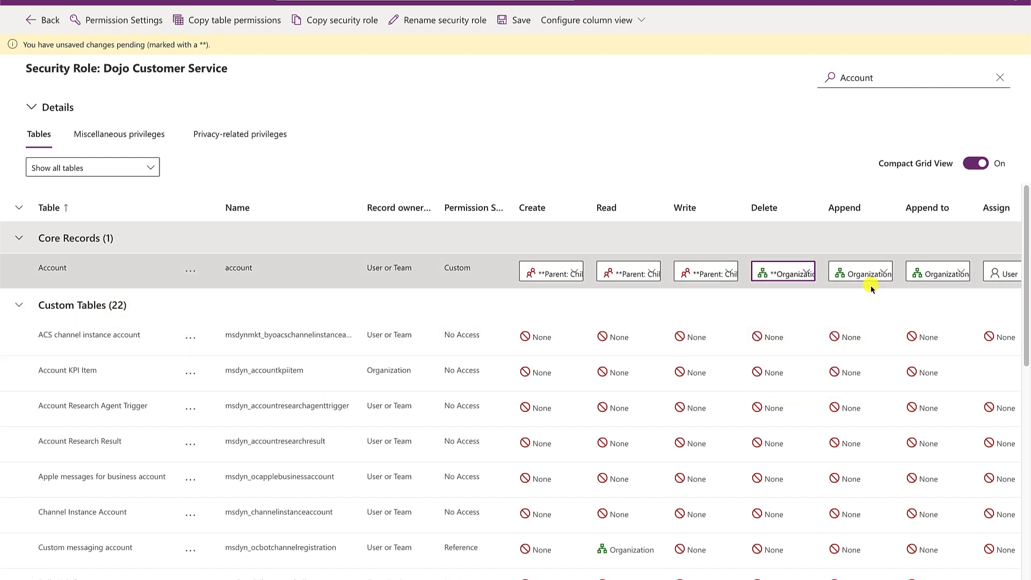
scroll(870, 289, "right", 2)
left_click(902, 277)
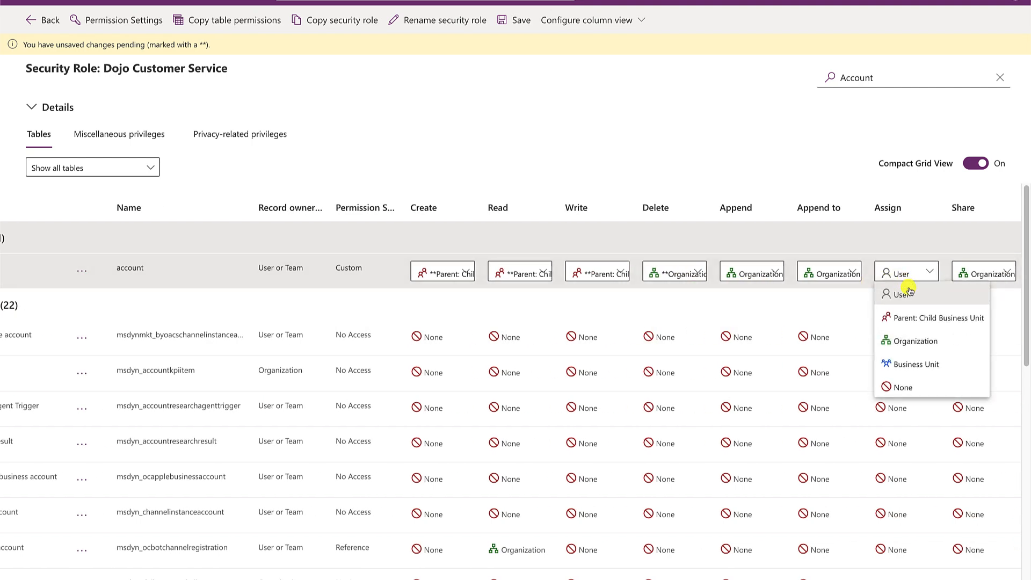
left_click(917, 343)
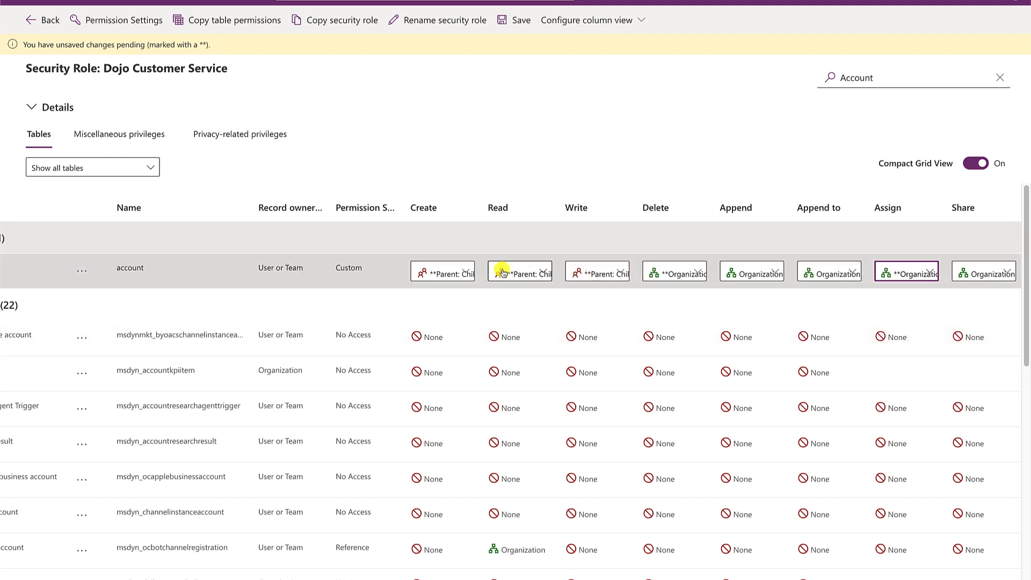
scroll(483, 270, "left", 3)
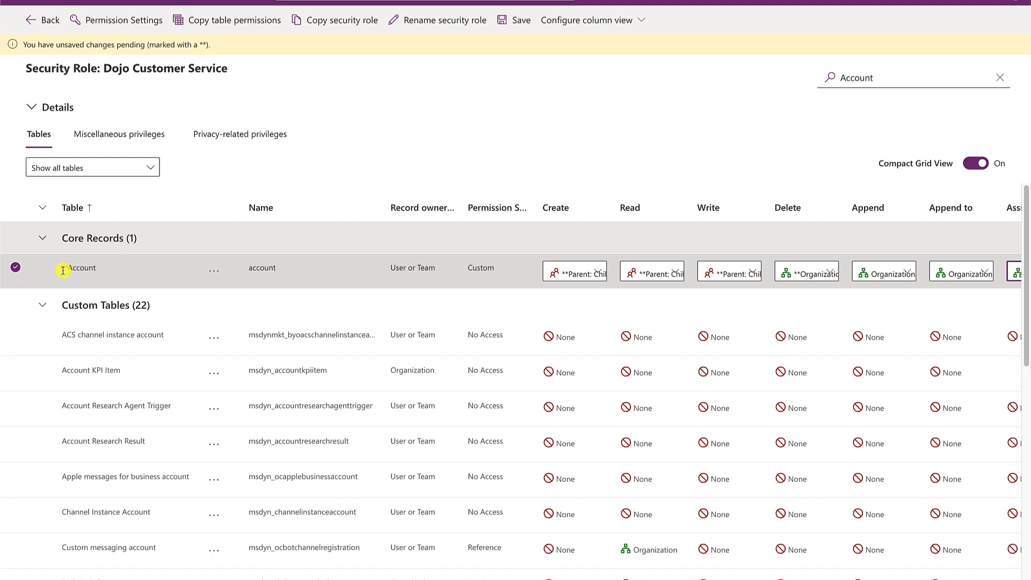
left_click(512, 21)
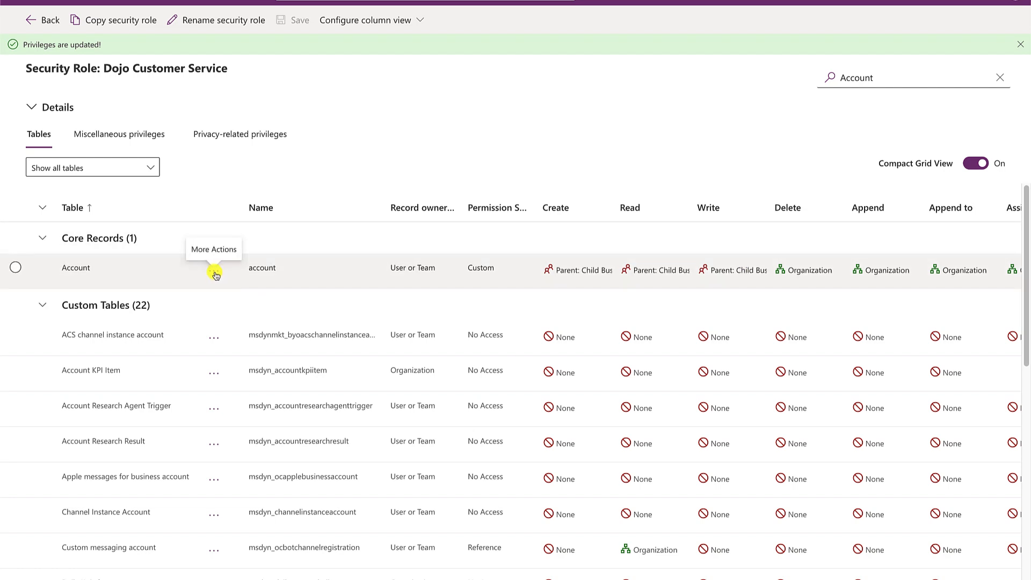
Open the Account table's permission settings and read the linked documentation on access levels and copying table permissions.
left_click(215, 271)
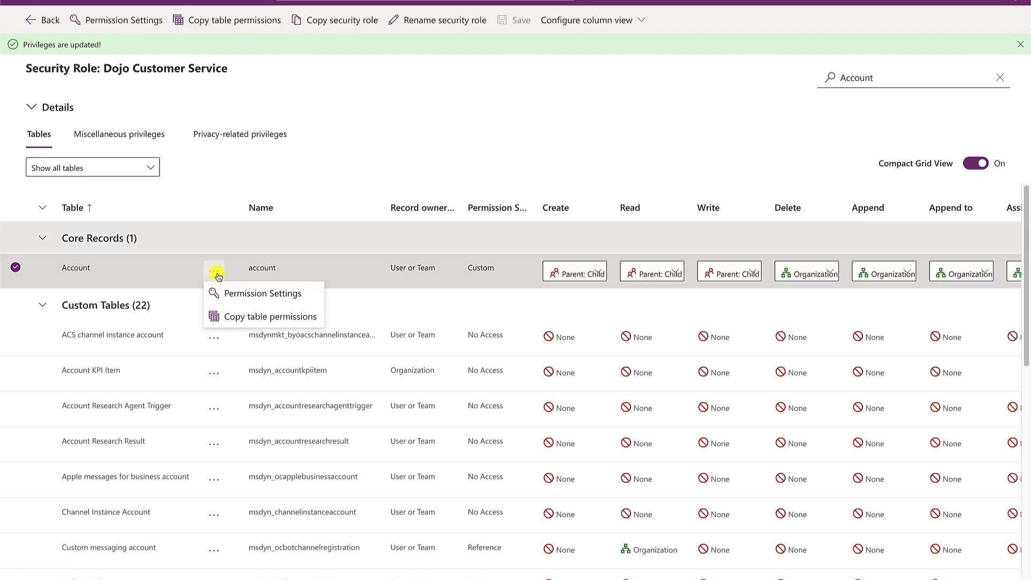
left_click(252, 297)
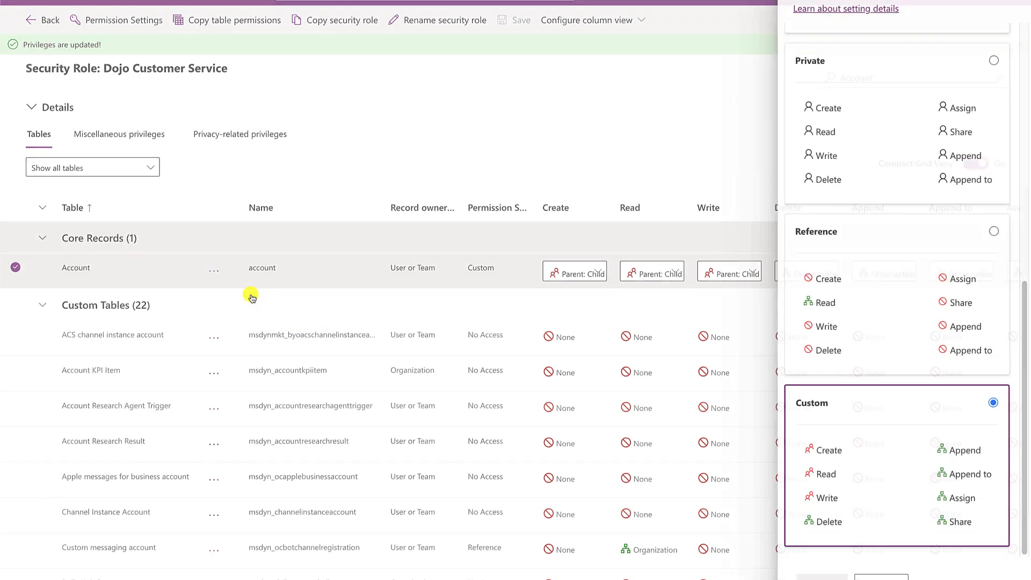
left_click(830, 9)
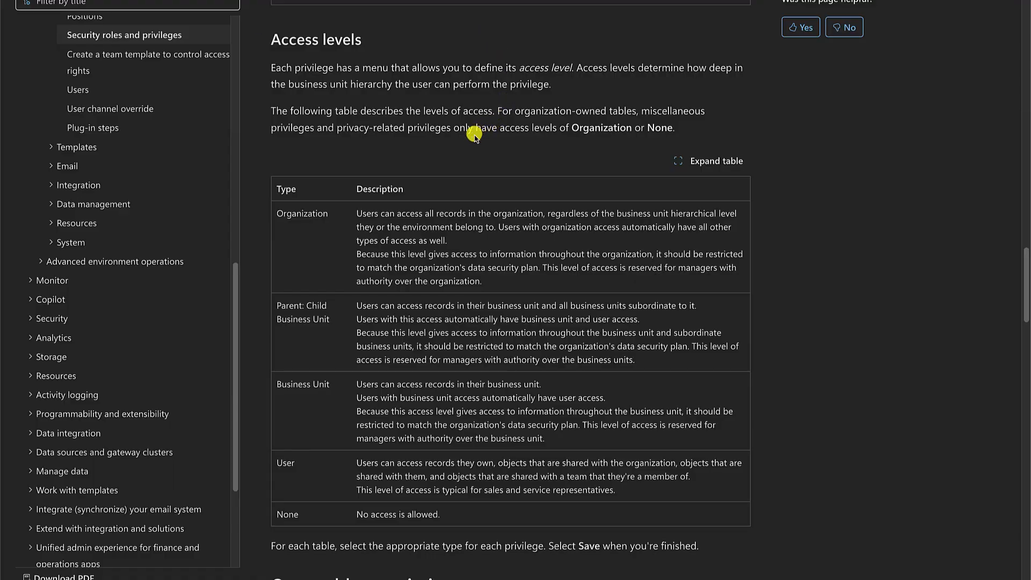
scroll(474, 135, "down", 5)
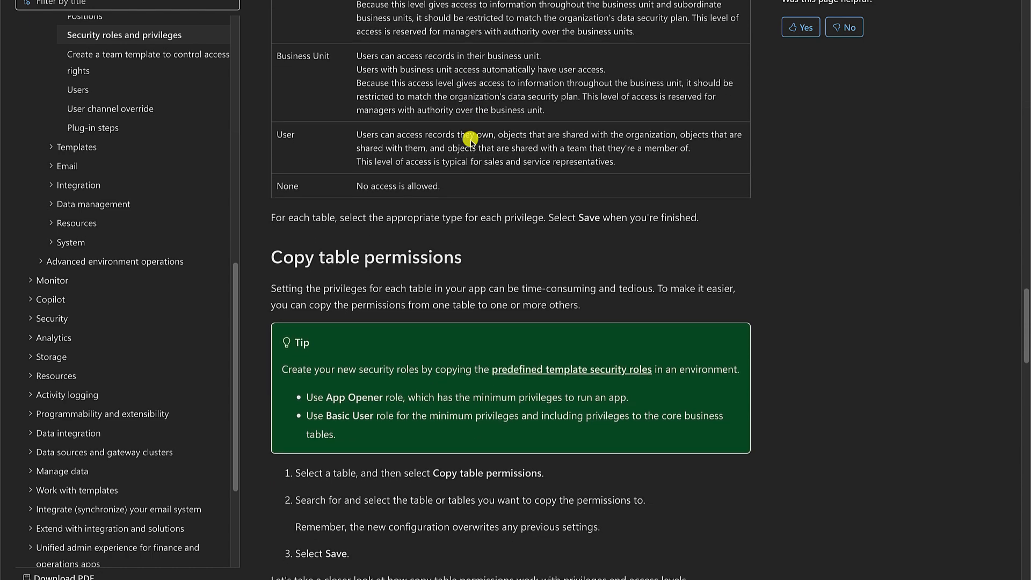
scroll(351, 269, "down", 2)
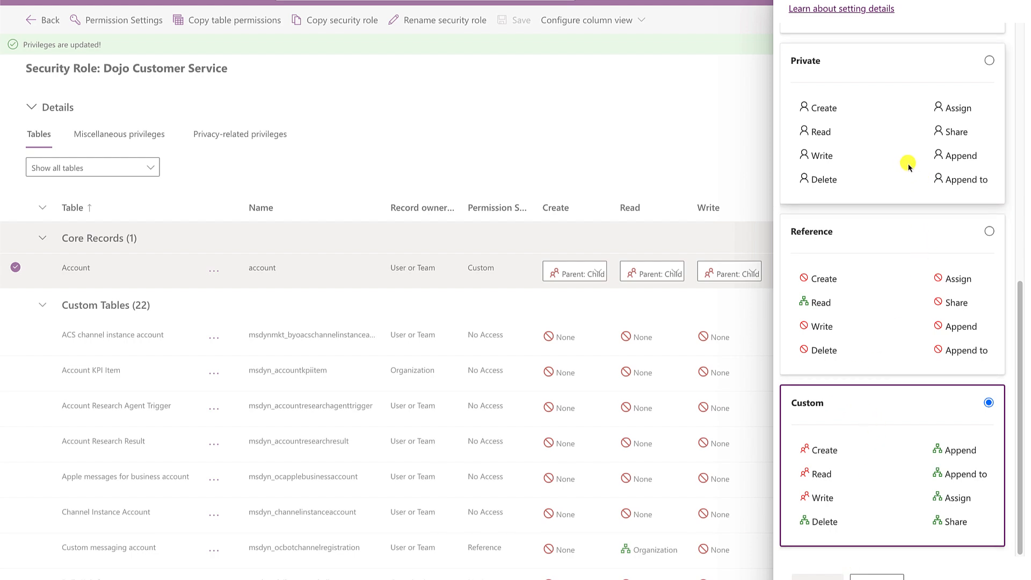
Review the Account table's permission presets from No Access to Custom, trying No Access, and close the settings without saving.
left_click_drag(1015, 311, 1002, 49)
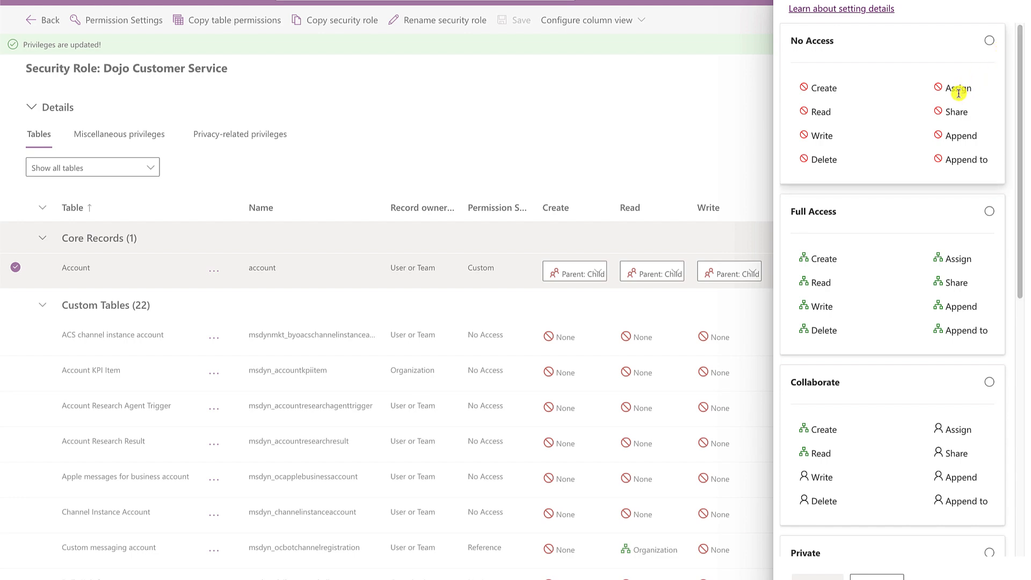
left_click(989, 42)
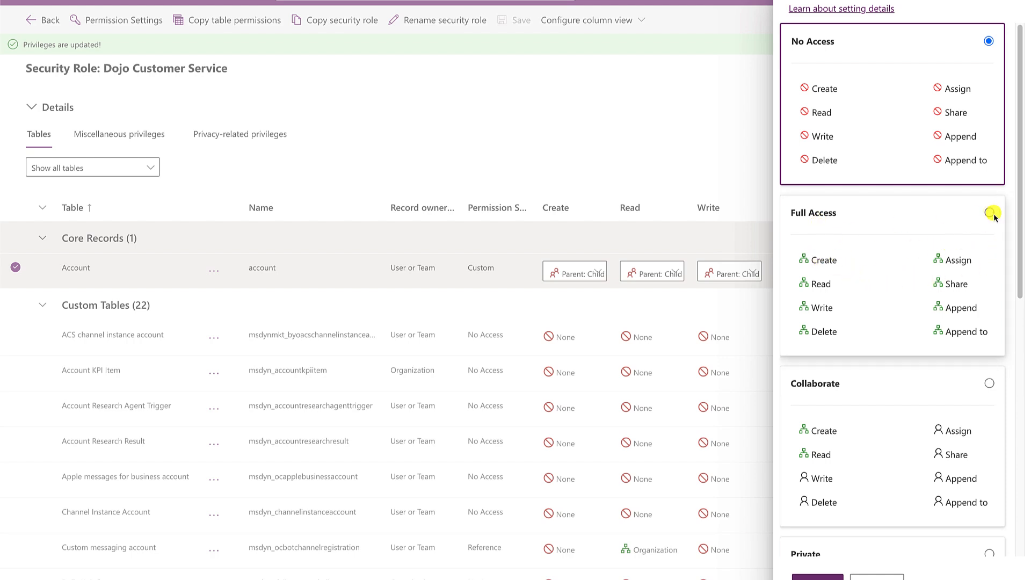
left_click_drag(1018, 230, 1019, 379)
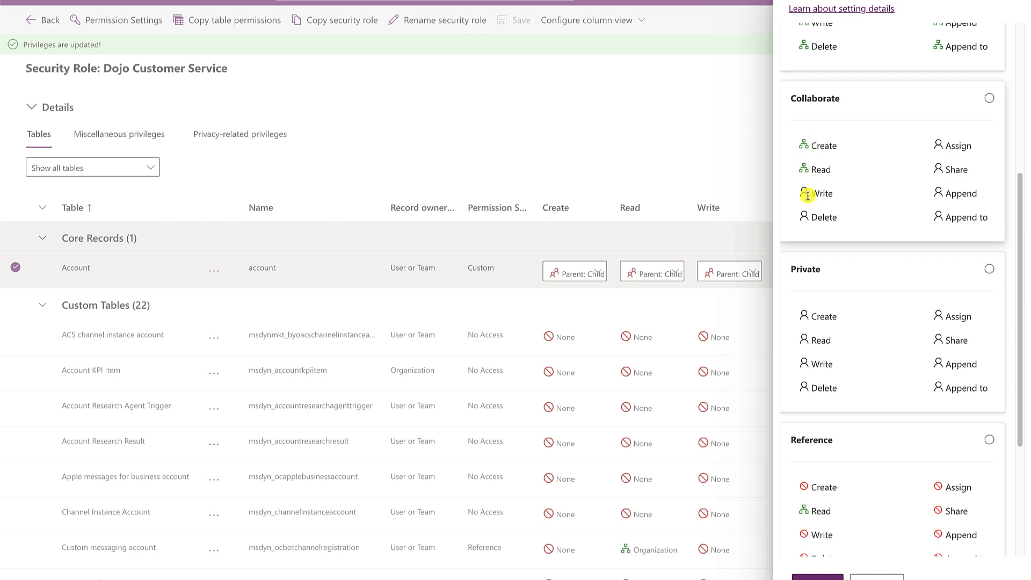
scroll(865, 220, "up", 1)
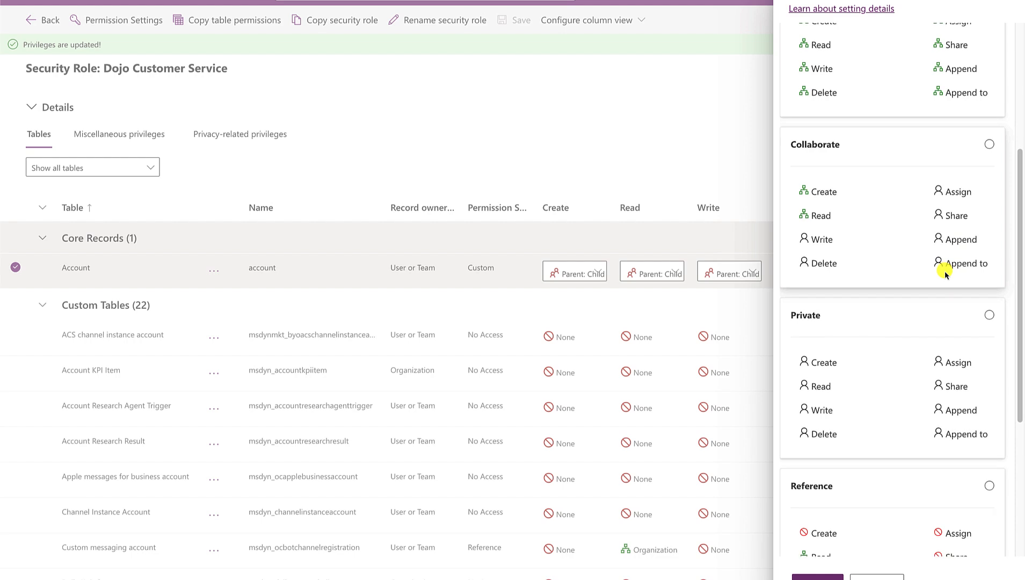
scroll(944, 268, "down", 2)
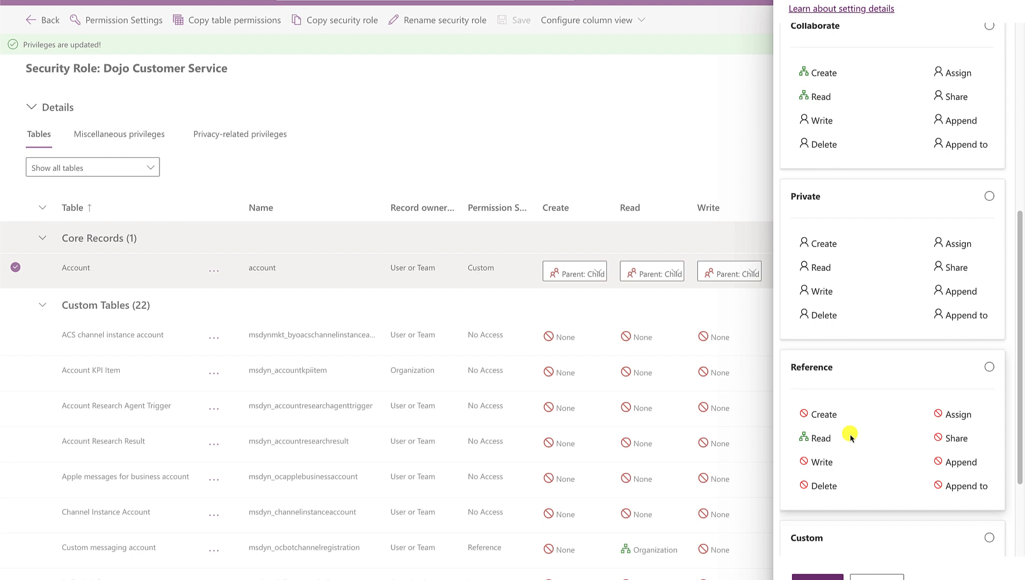
scroll(850, 437, "down", 1)
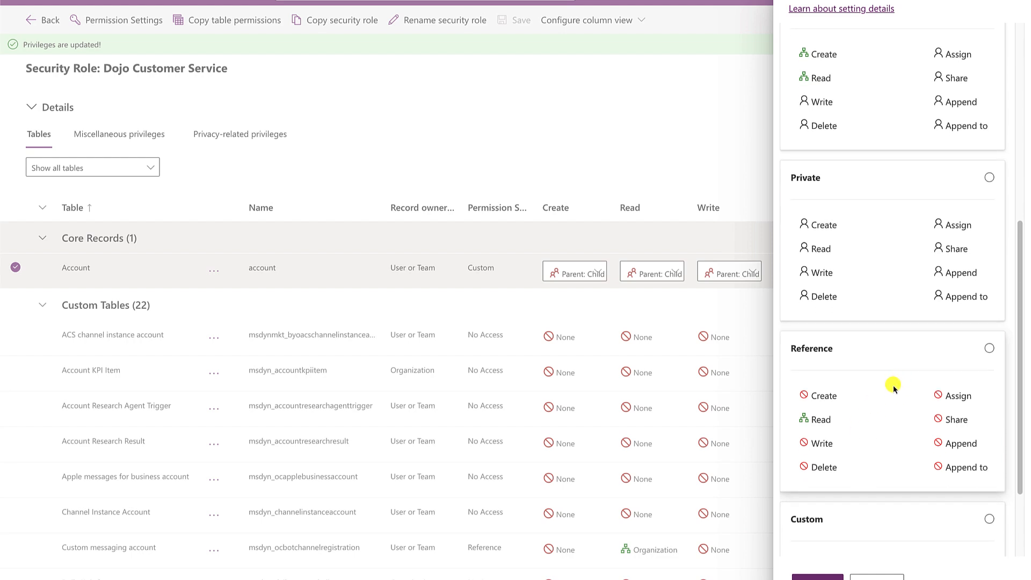
scroll(892, 391, "down", 2)
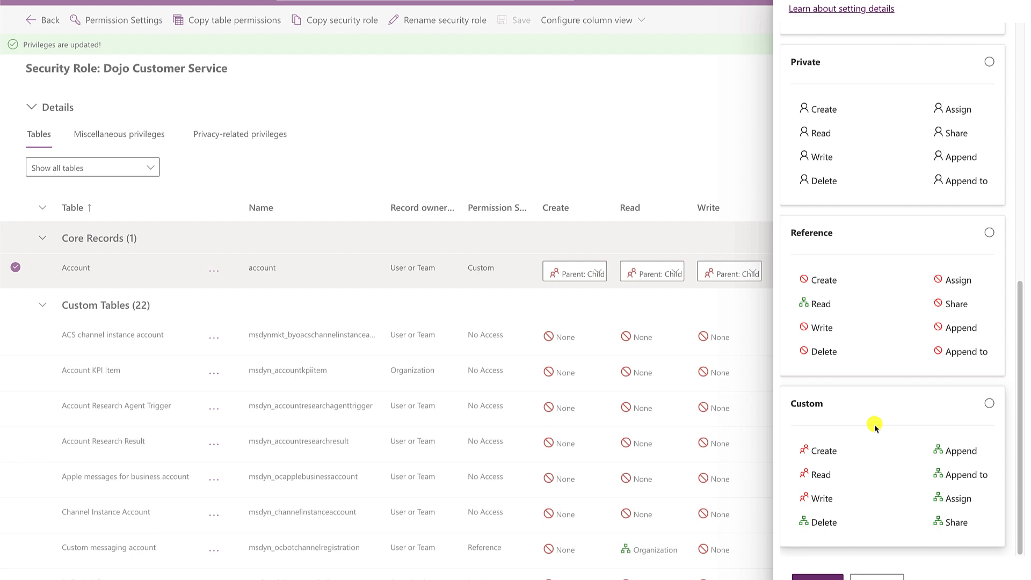
scroll(874, 426, "up", 9)
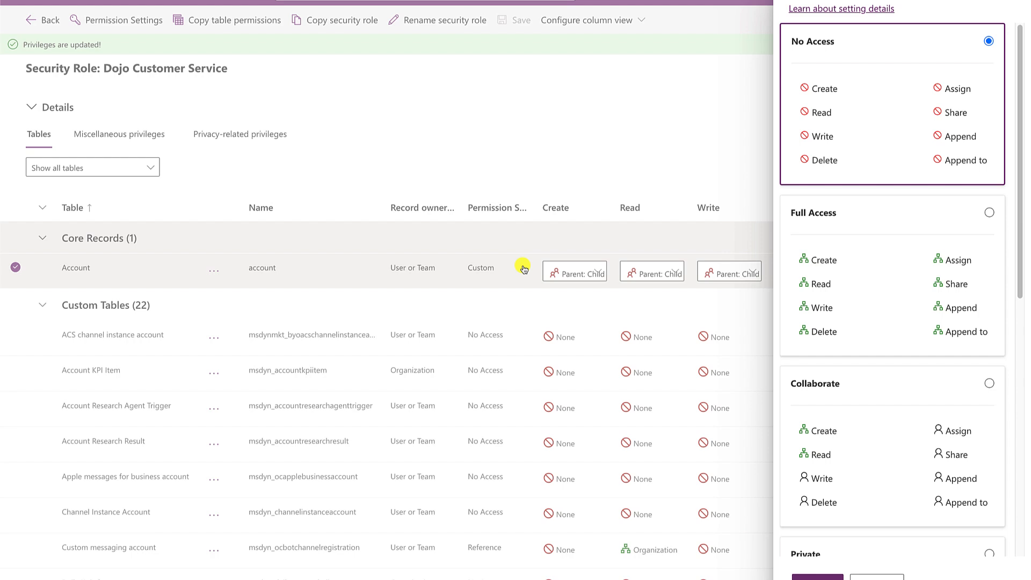
left_click(891, 578)
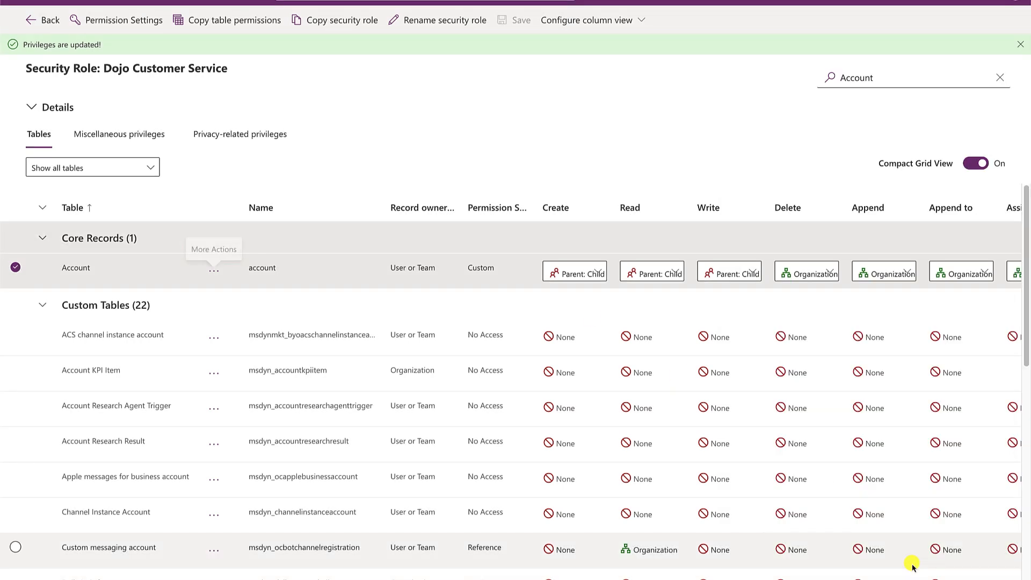
Copy the Account table's permissions to the Contact table, confirming the overwrite, and filter the role's tables by Contact to check them.
left_click(213, 271)
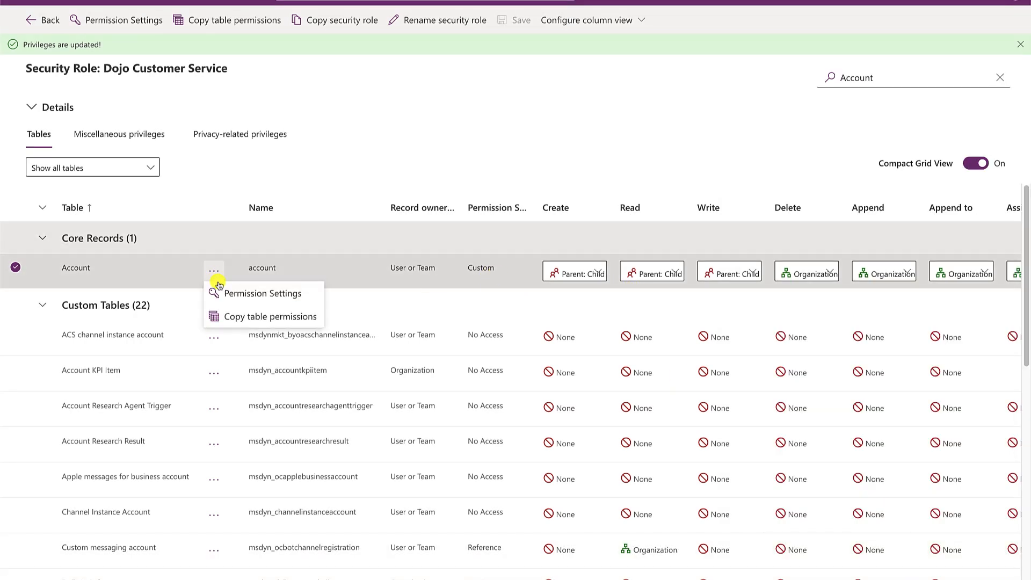
left_click(253, 320)
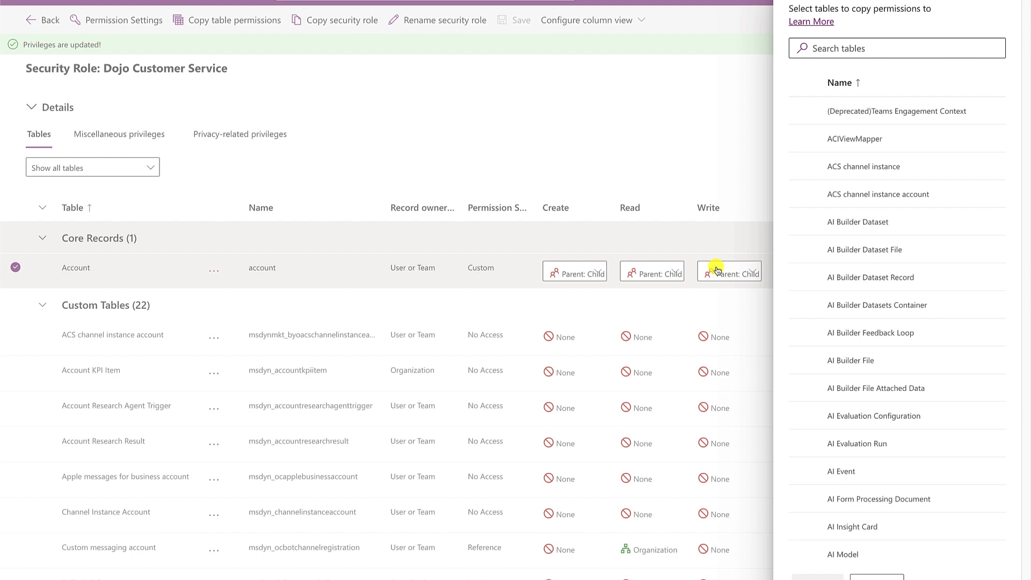
left_click(858, 49)
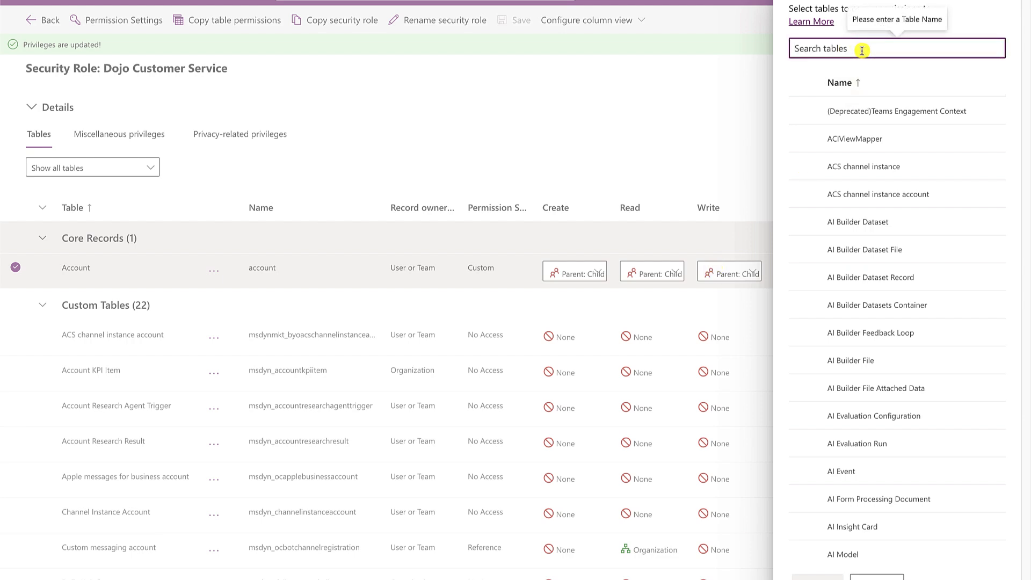
type("Contac")
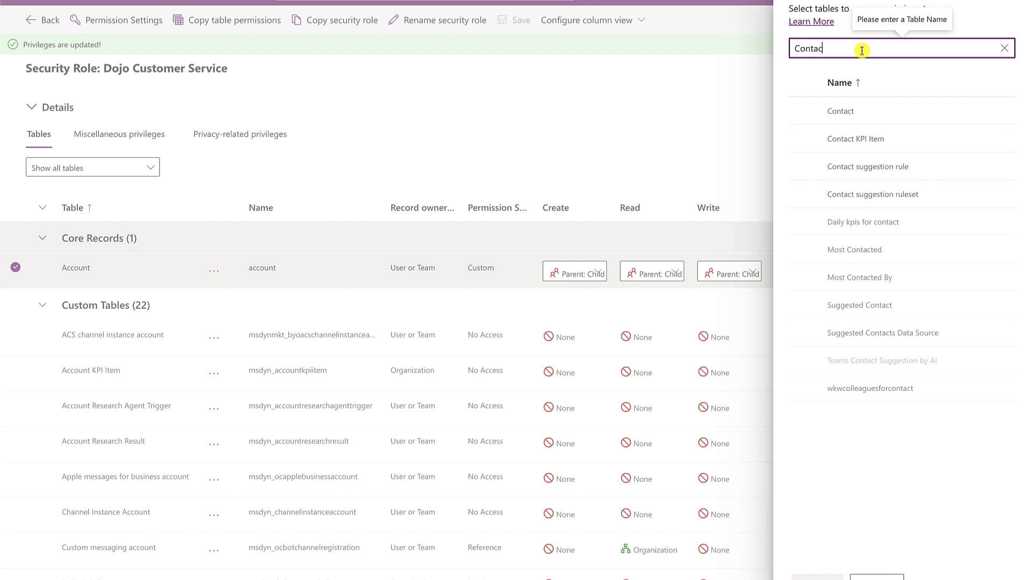
left_click(804, 110)
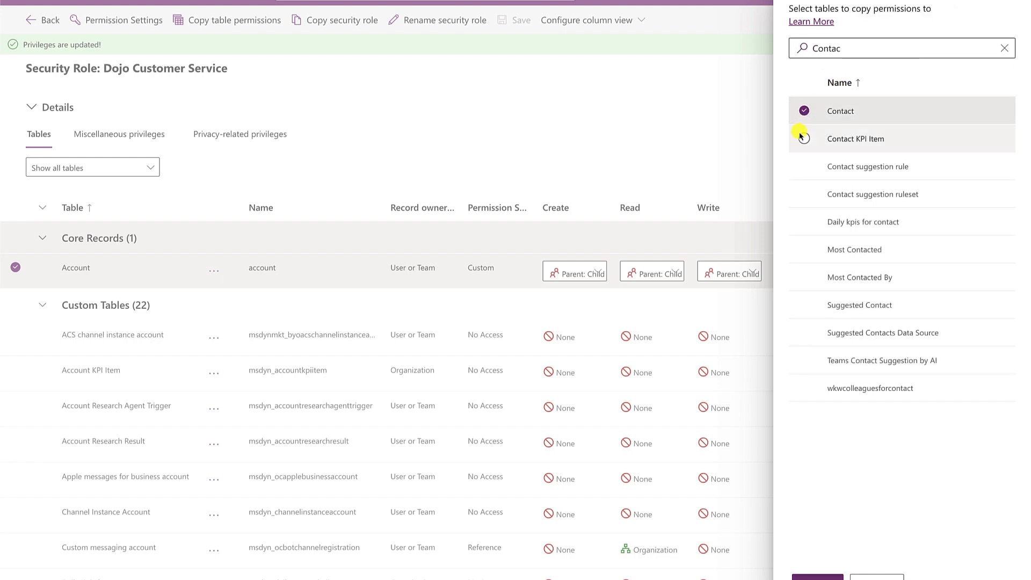
left_click(803, 138)
left_click(804, 166)
left_click(804, 138)
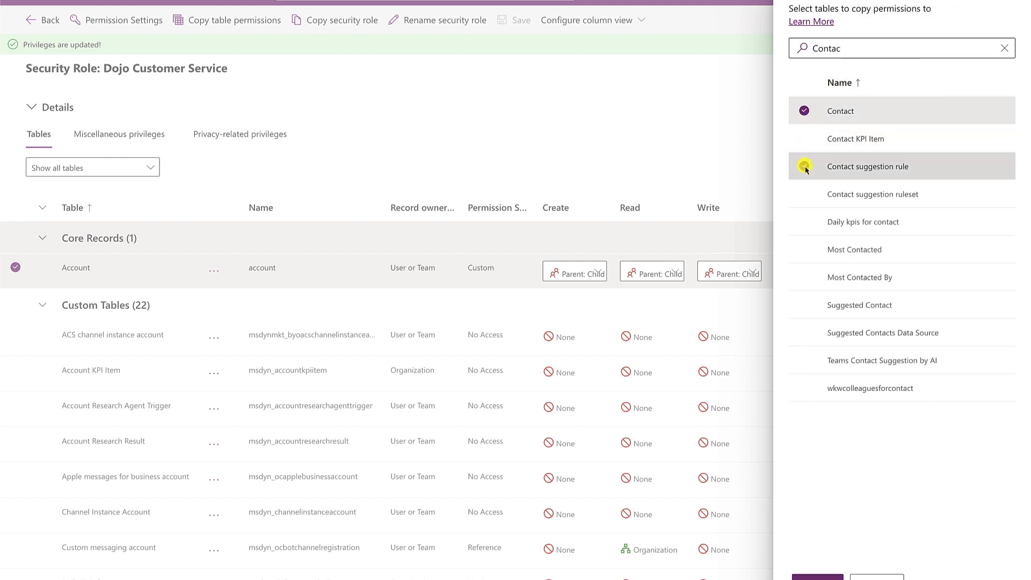
left_click(804, 166)
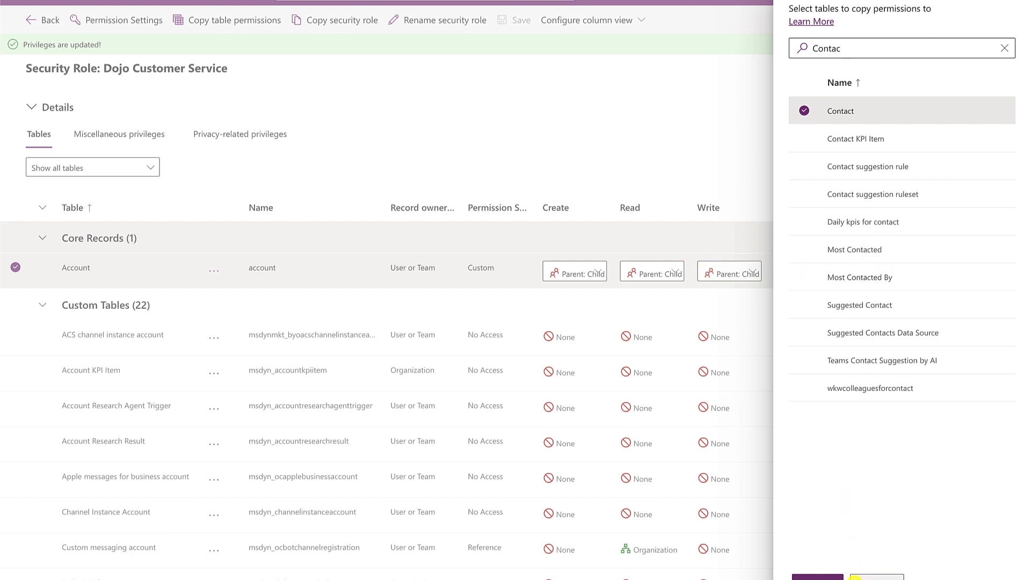
left_click(833, 577)
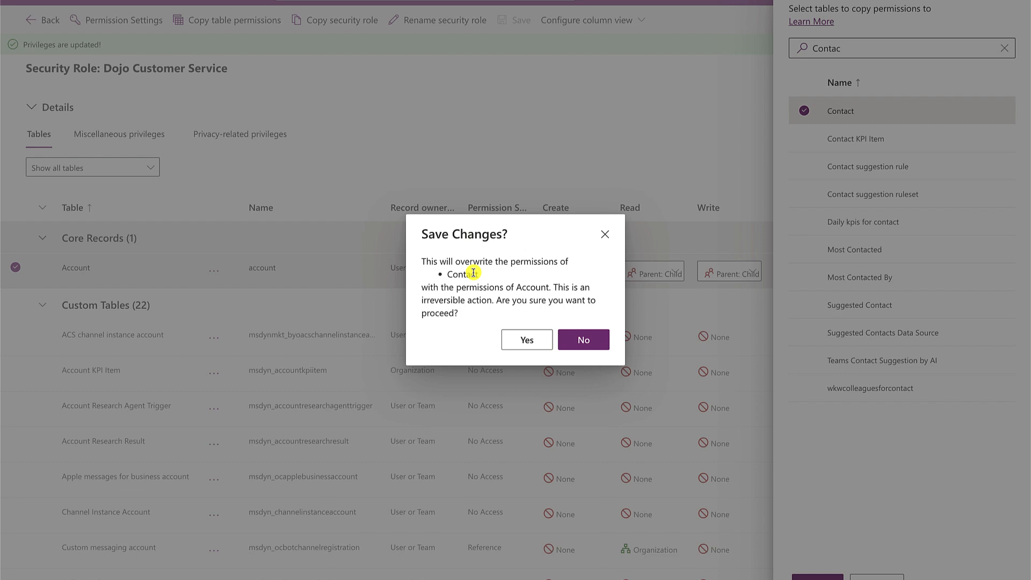
left_click(535, 340)
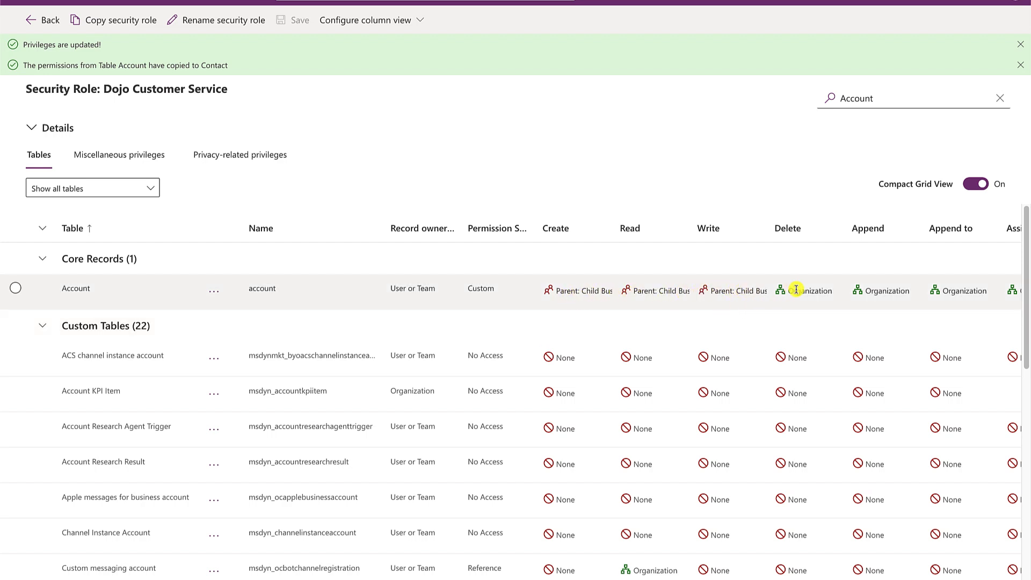
double_click(845, 99)
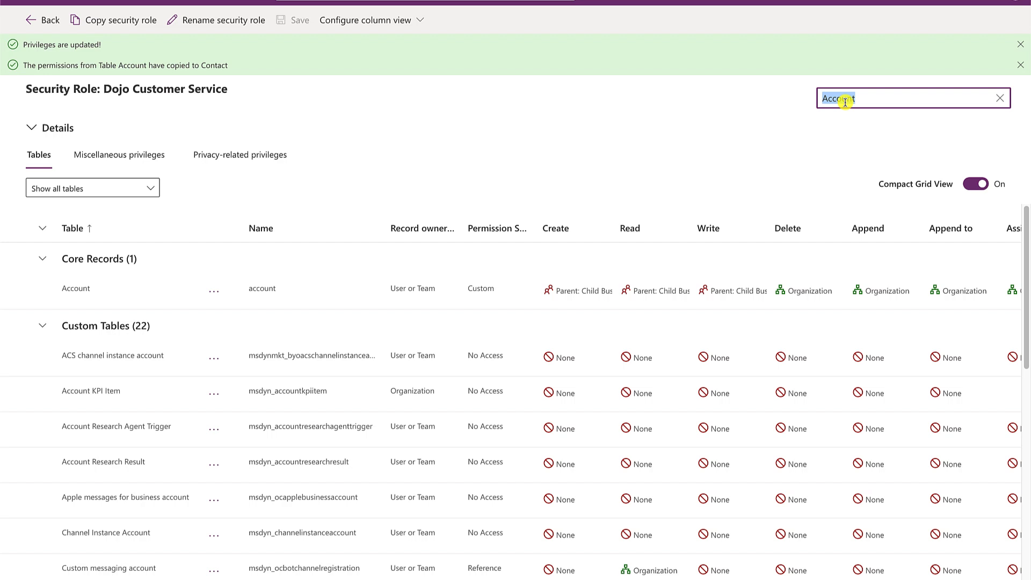
type("Contact")
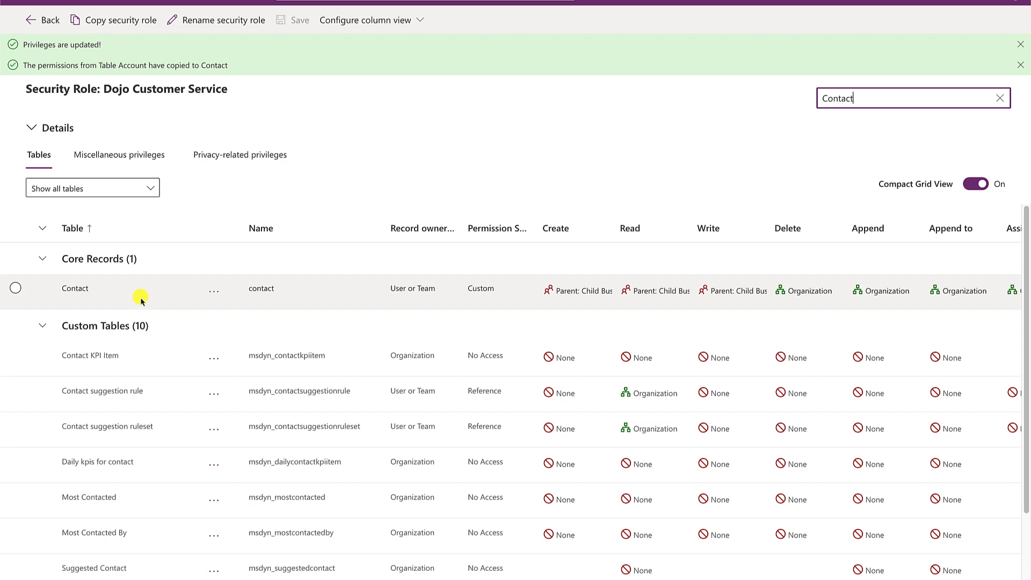
Show all miscellaneous privileges of the role and clear the Contact search.
left_click(131, 160)
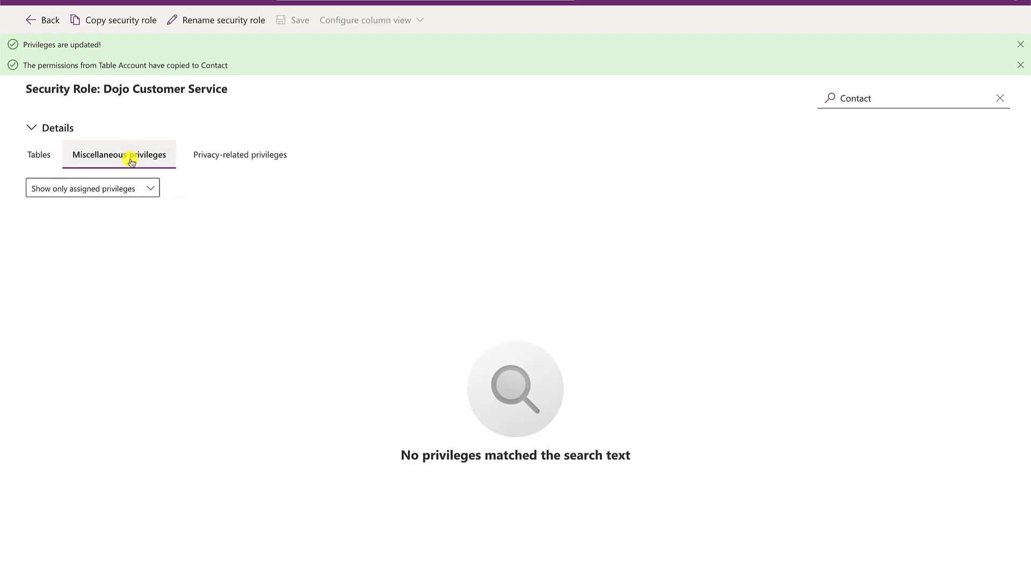
left_click(137, 189)
left_click(109, 208)
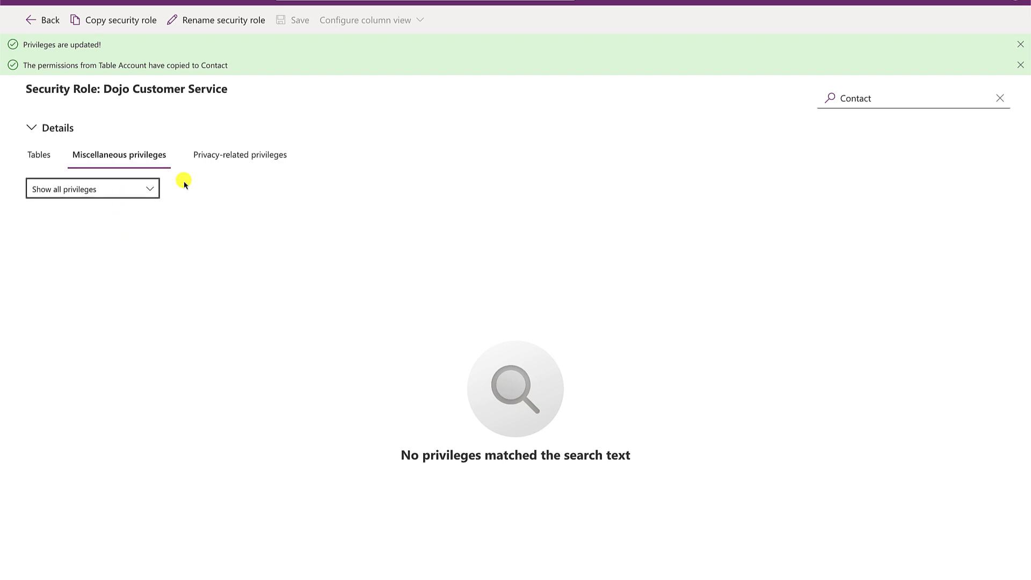
left_click(998, 98)
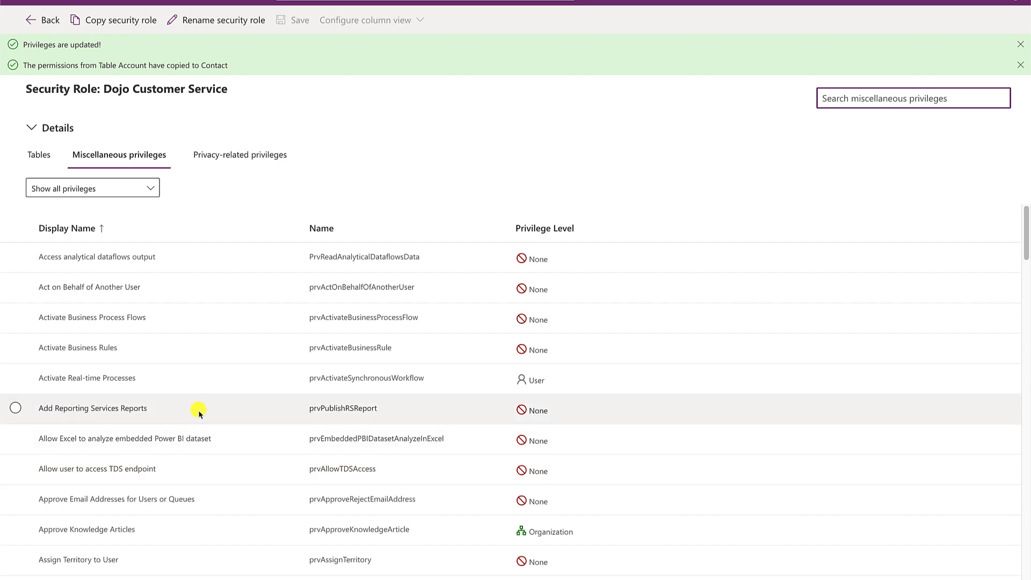
Browse the miscellaneous privileges down to Export Customizations and highlight its name, prvExportCustomization.
scroll(202, 479, "down", 4)
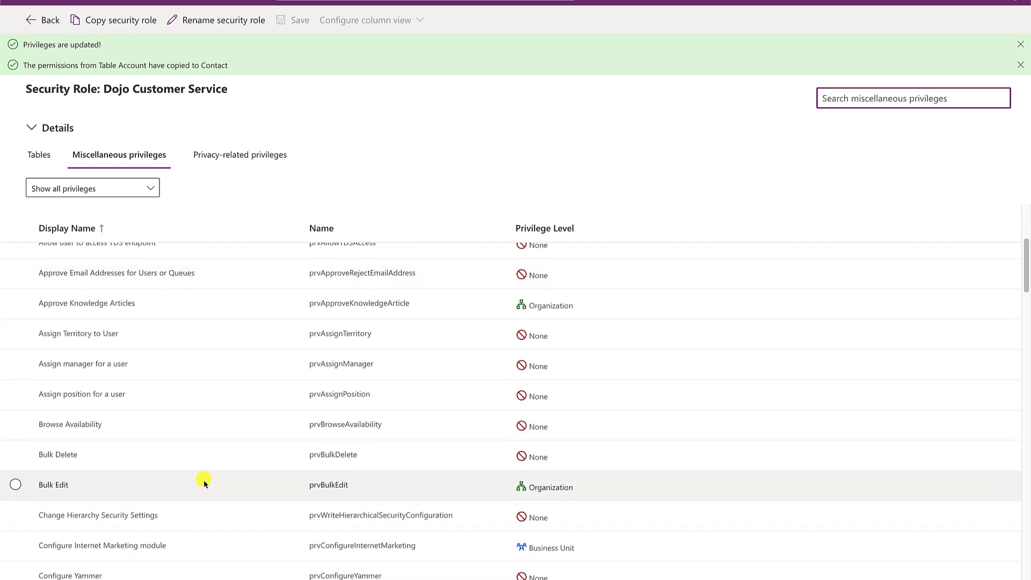
scroll(170, 489, "down", 1)
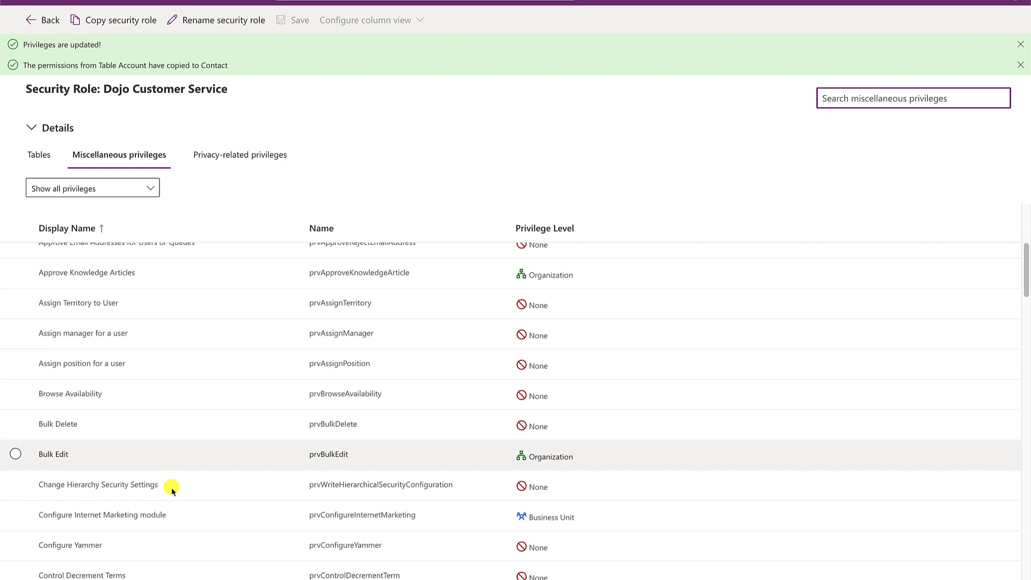
scroll(177, 419, "down", 2)
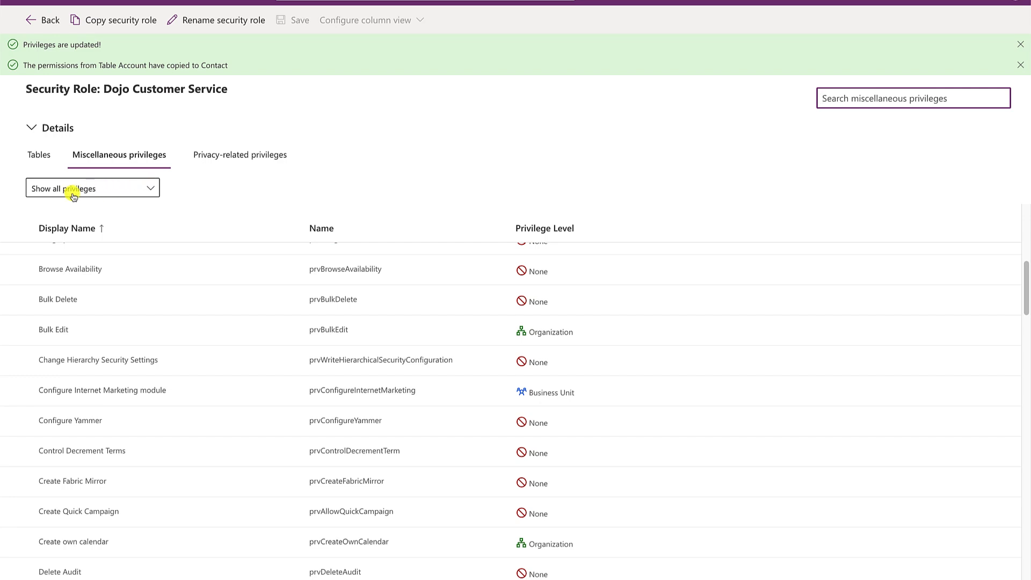
scroll(201, 343, "down", 8)
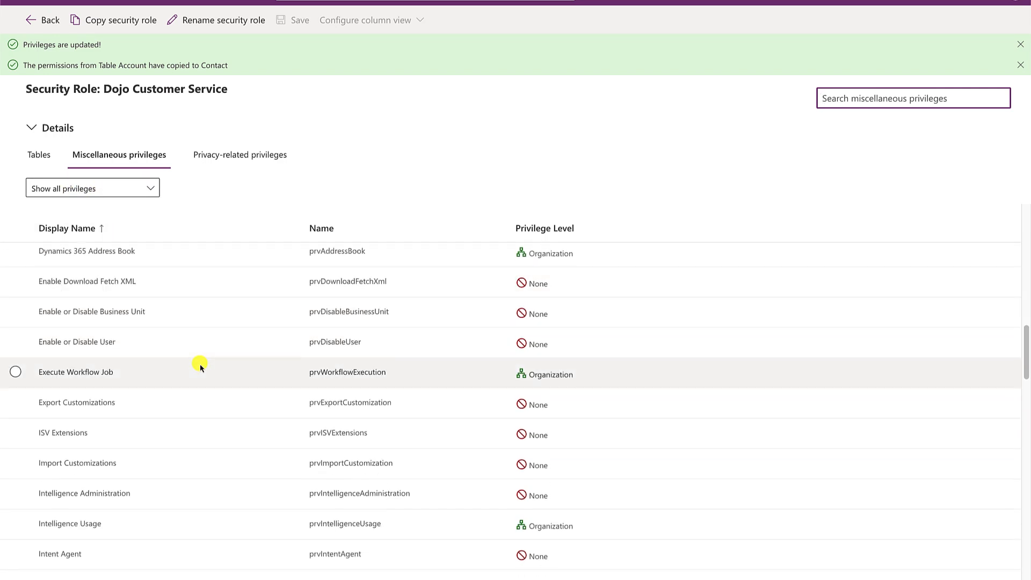
scroll(201, 363, "down", 2)
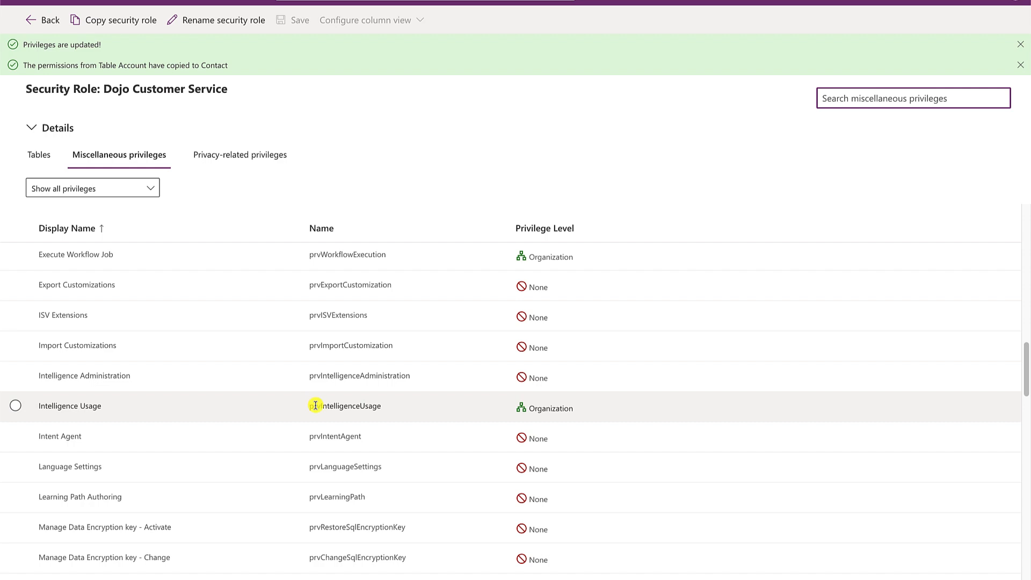
scroll(317, 405, "down", 1)
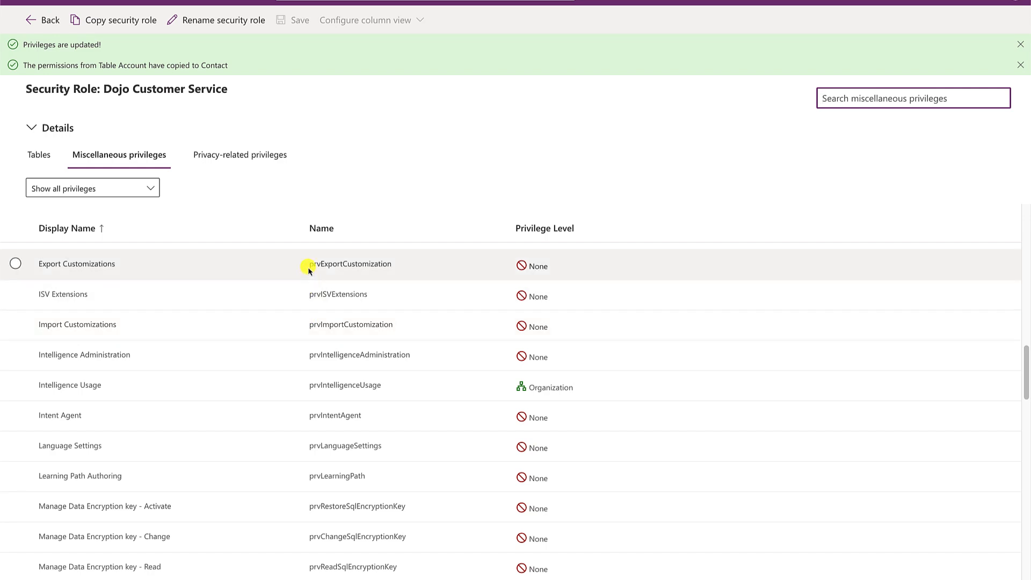
left_click_drag(309, 268, 422, 266)
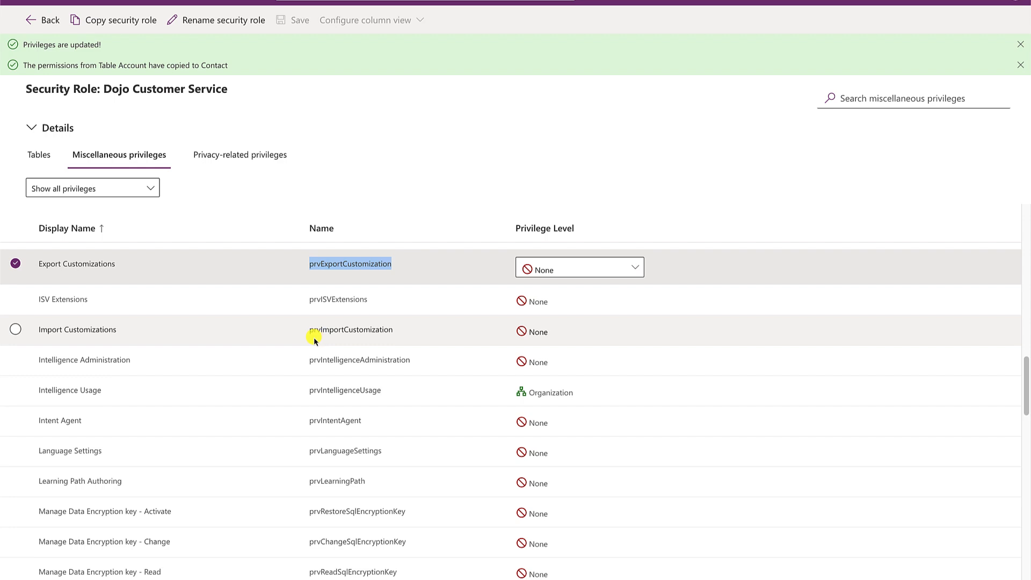
Show all privacy-related privileges of the role instead of only the assigned ones.
left_click(252, 160)
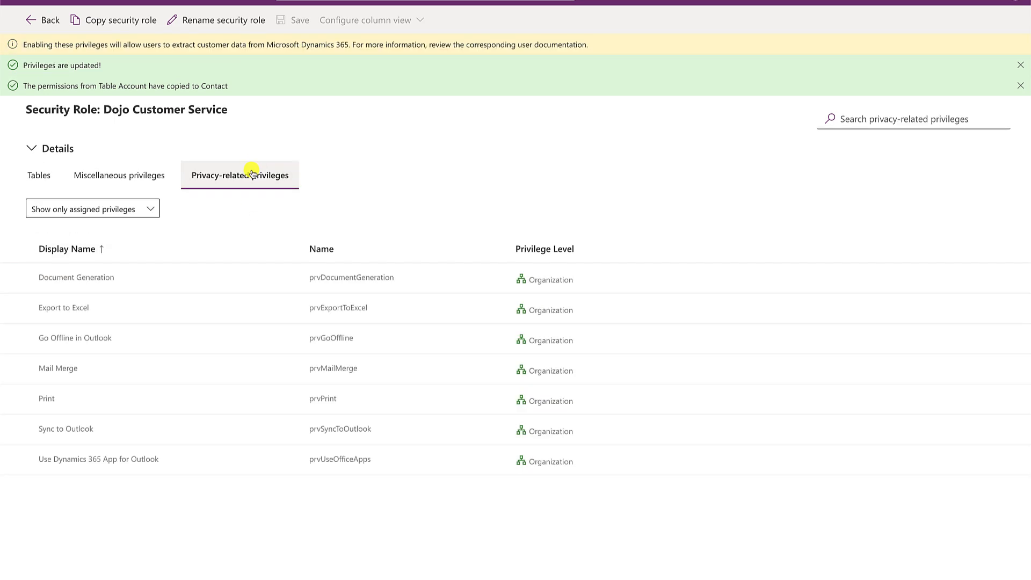
left_click(144, 209)
left_click(127, 226)
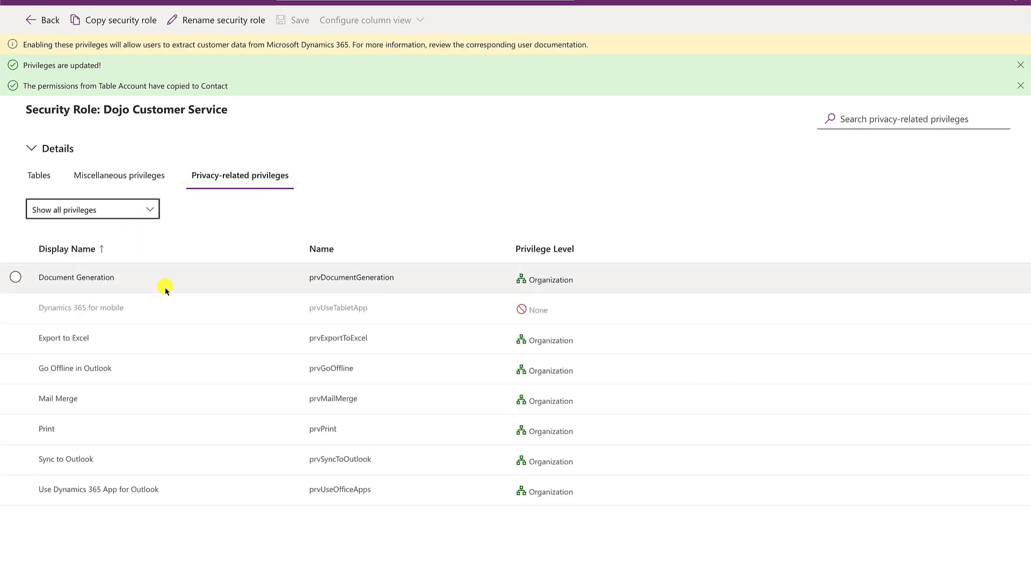